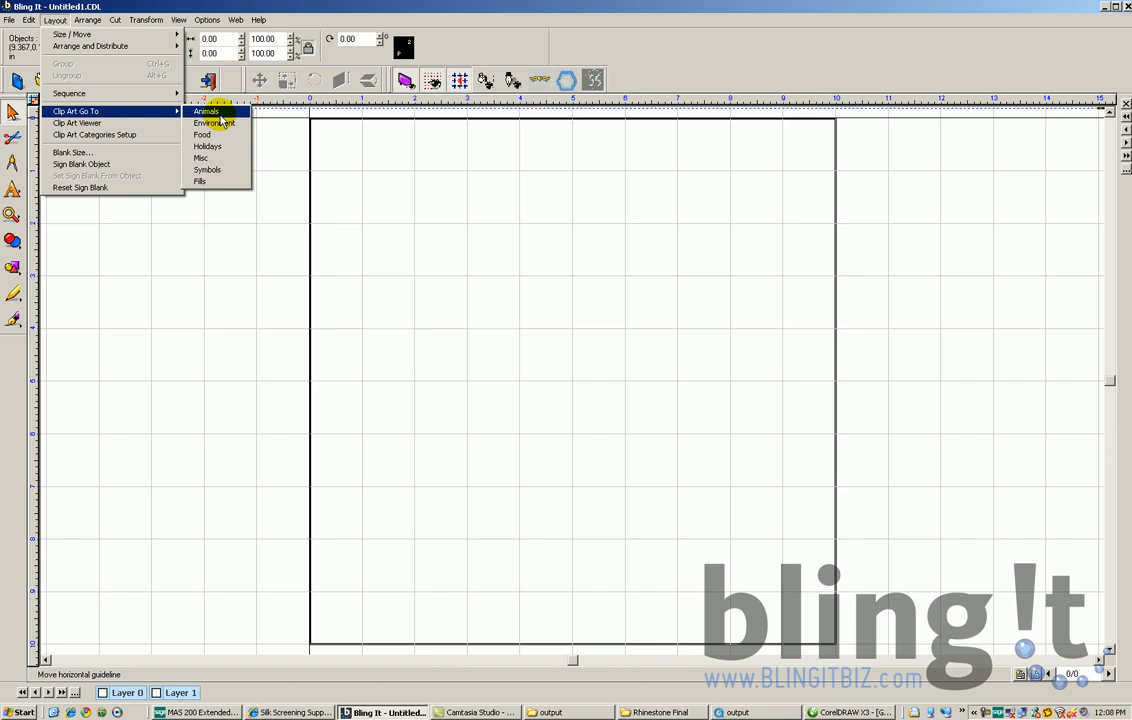
Look at the Animals category of the rhinestone clip art library and close the library
left_click(212, 112)
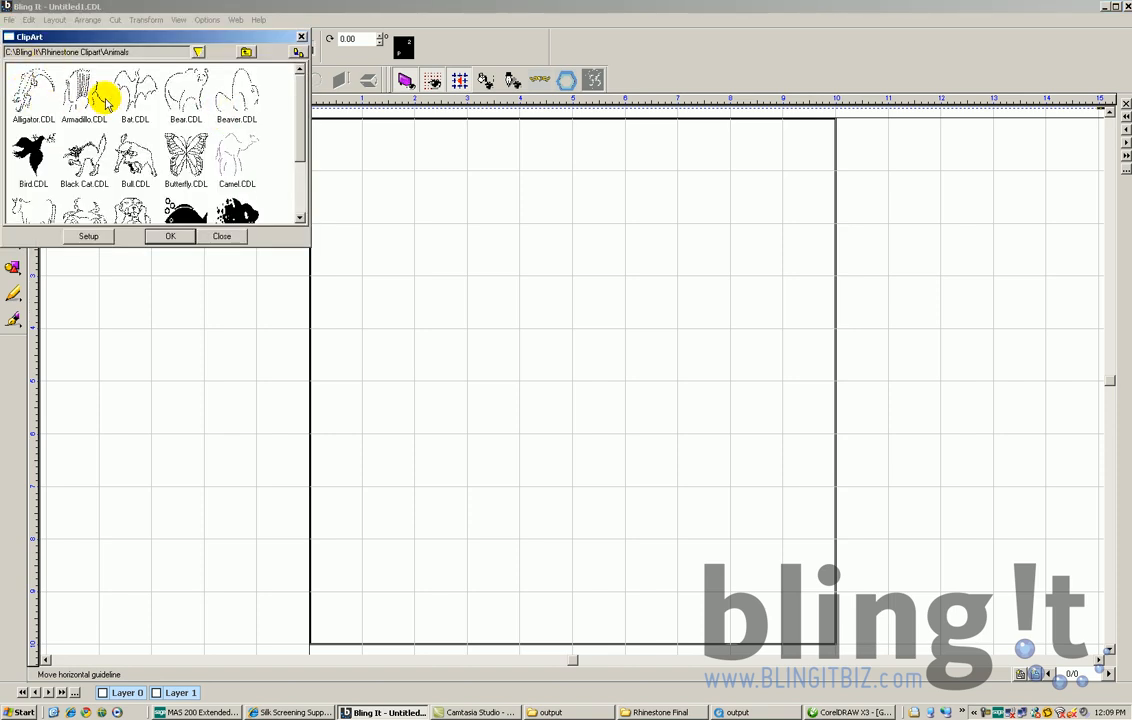
left_click(215, 238)
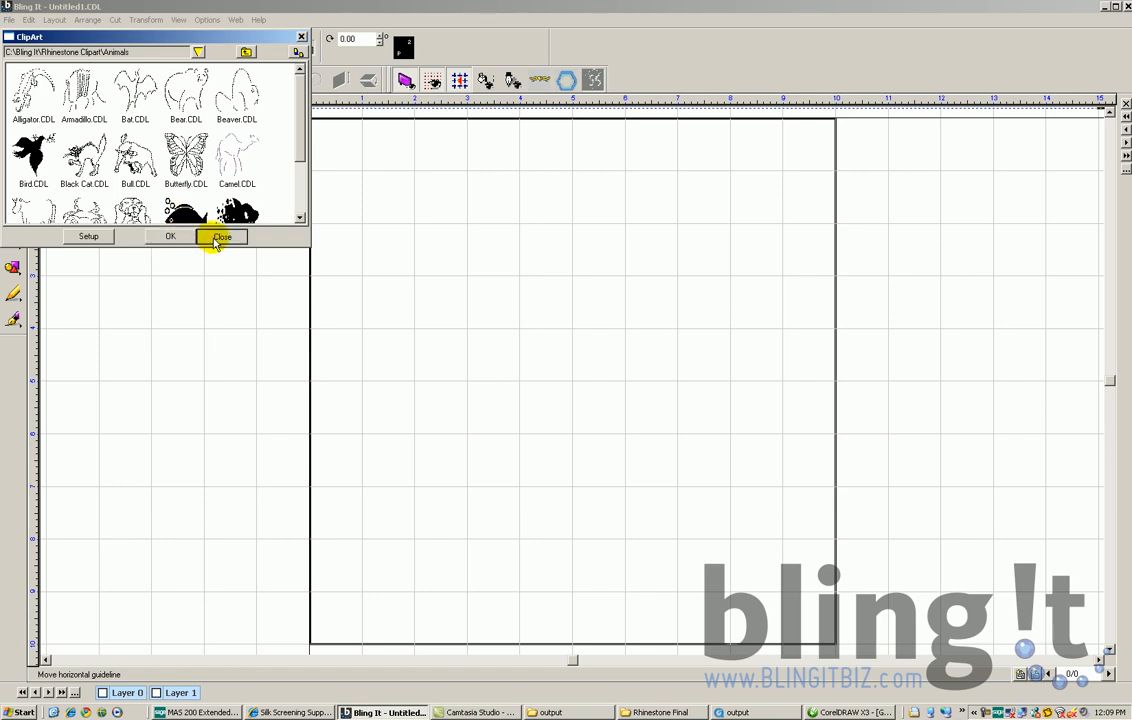
left_click(216, 239)
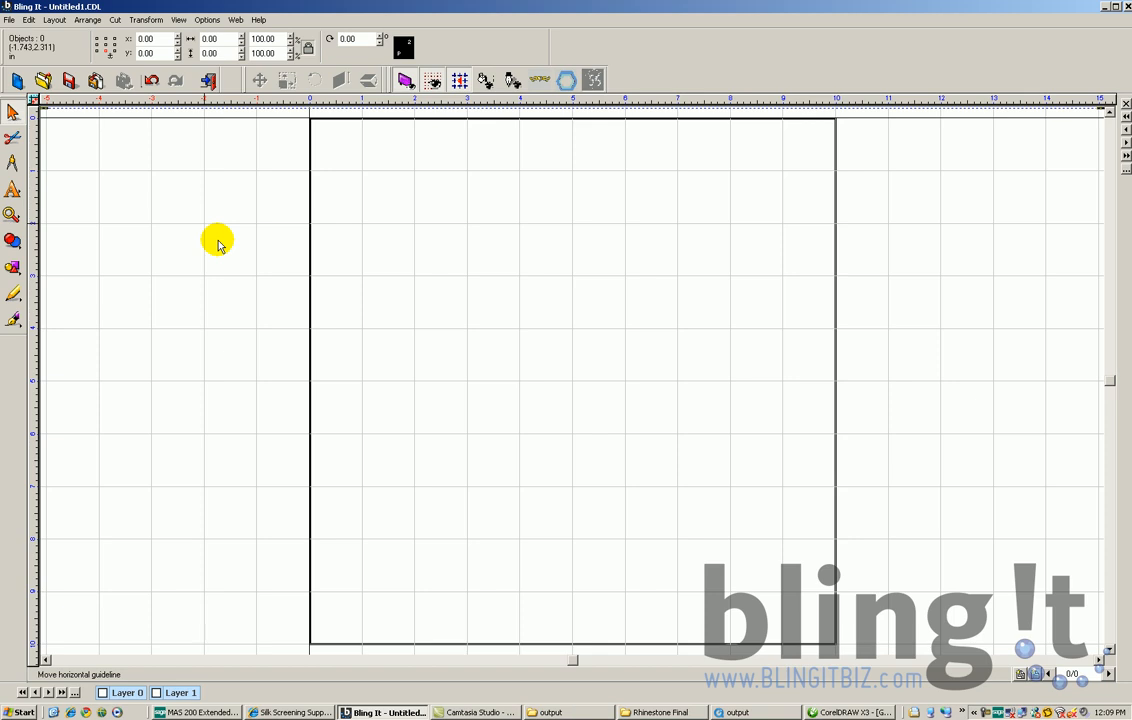
Switch to the Rhinestone Final folder and preview the cross designs in Crosses.pdf, closing the preview when done
left_click(660, 712)
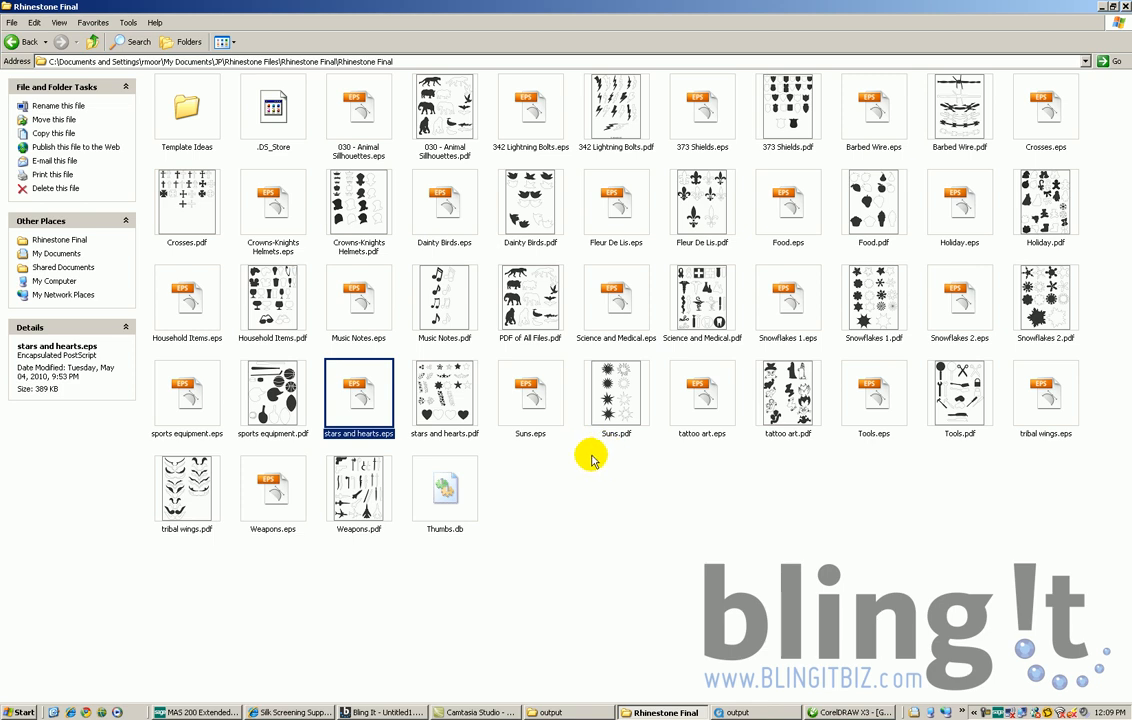
left_click(265, 403)
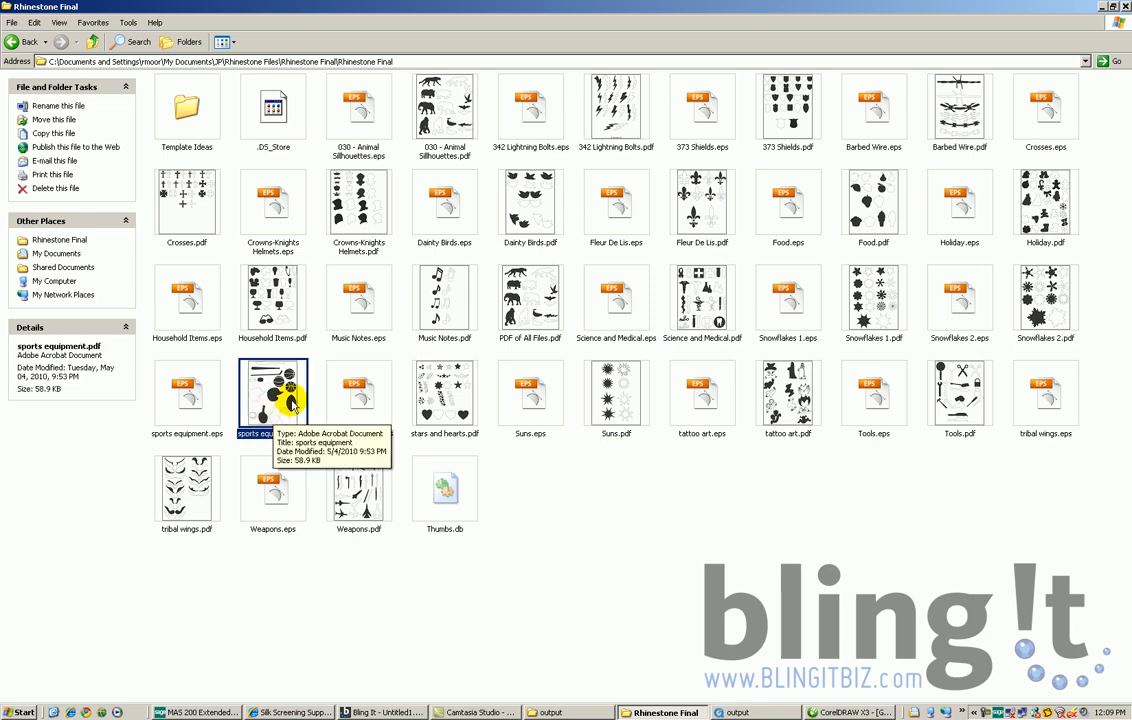
left_click(160, 168)
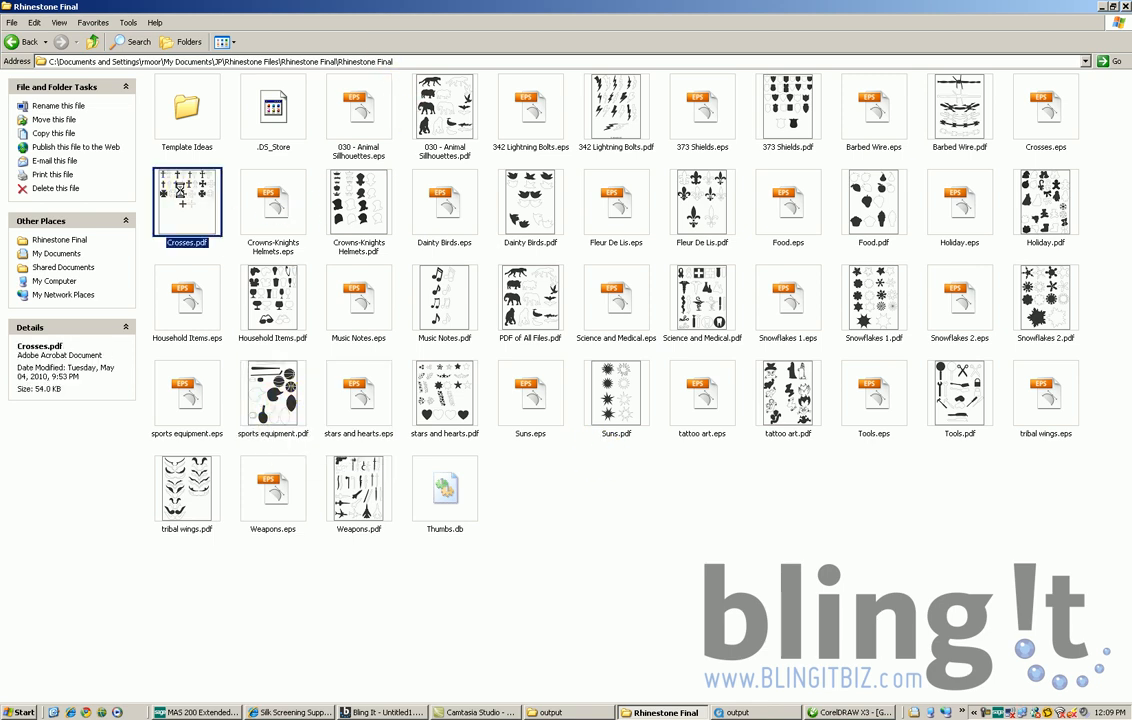
double_click(221, 216)
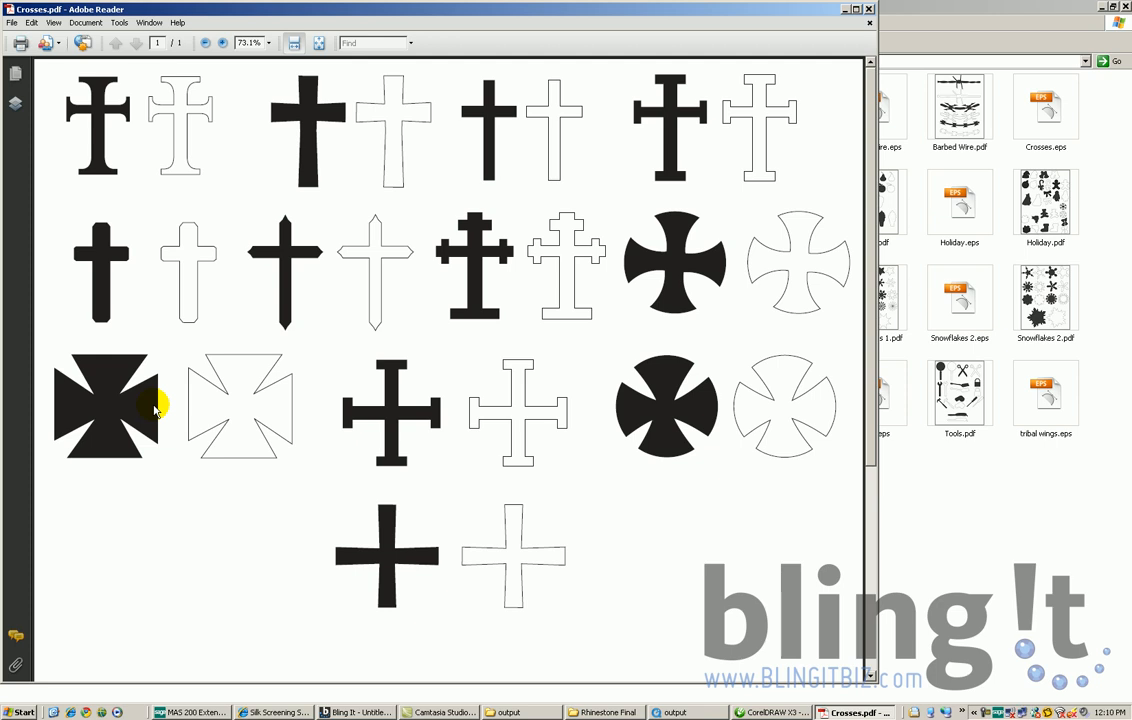
left_click(868, 9)
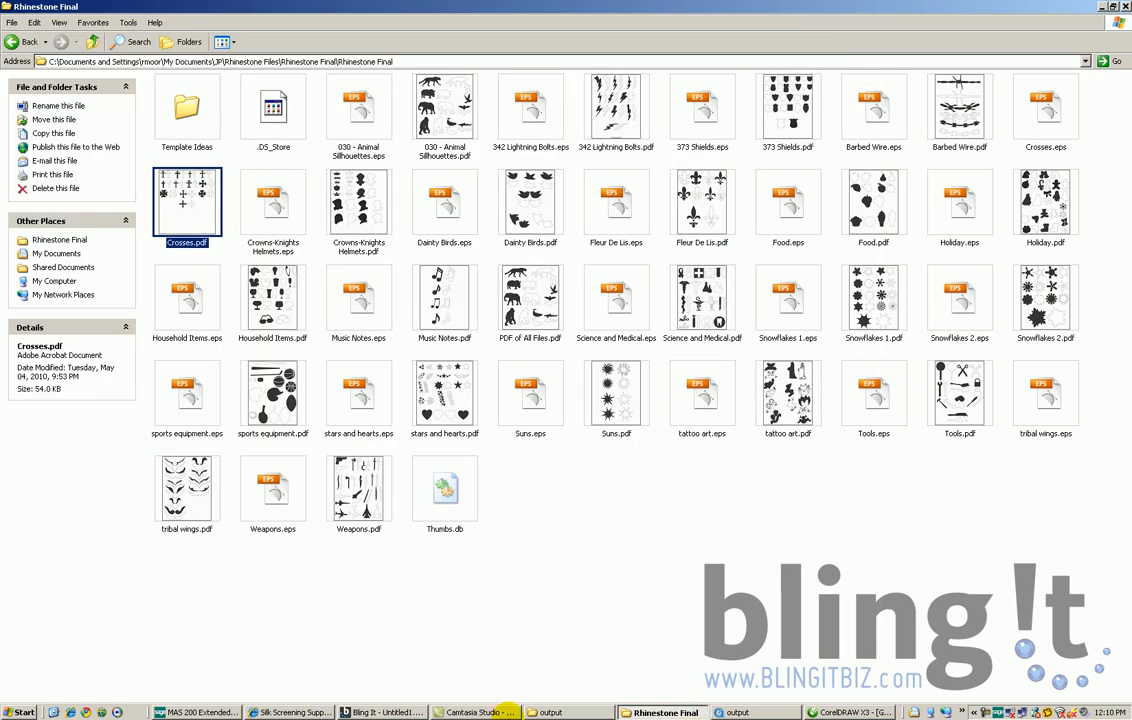
In Bling It, import Crosses [Converted].eps with the EPS import filter, placing it at the page's upper-left corner
left_click(397, 711)
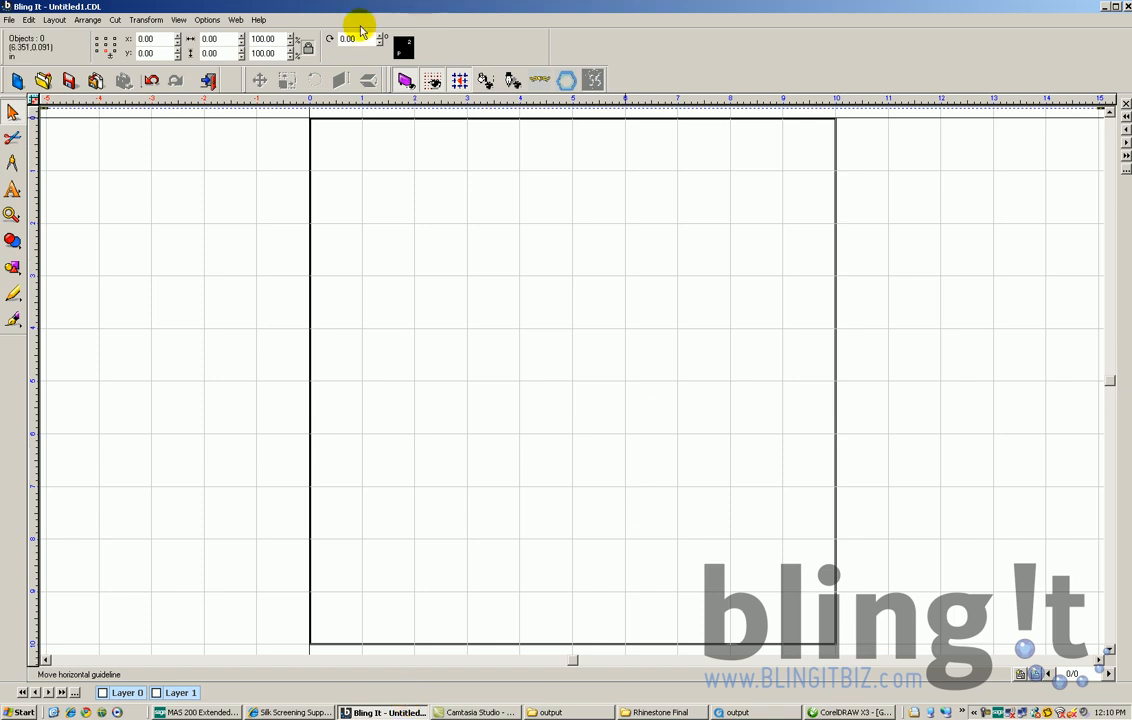
left_click(8, 22)
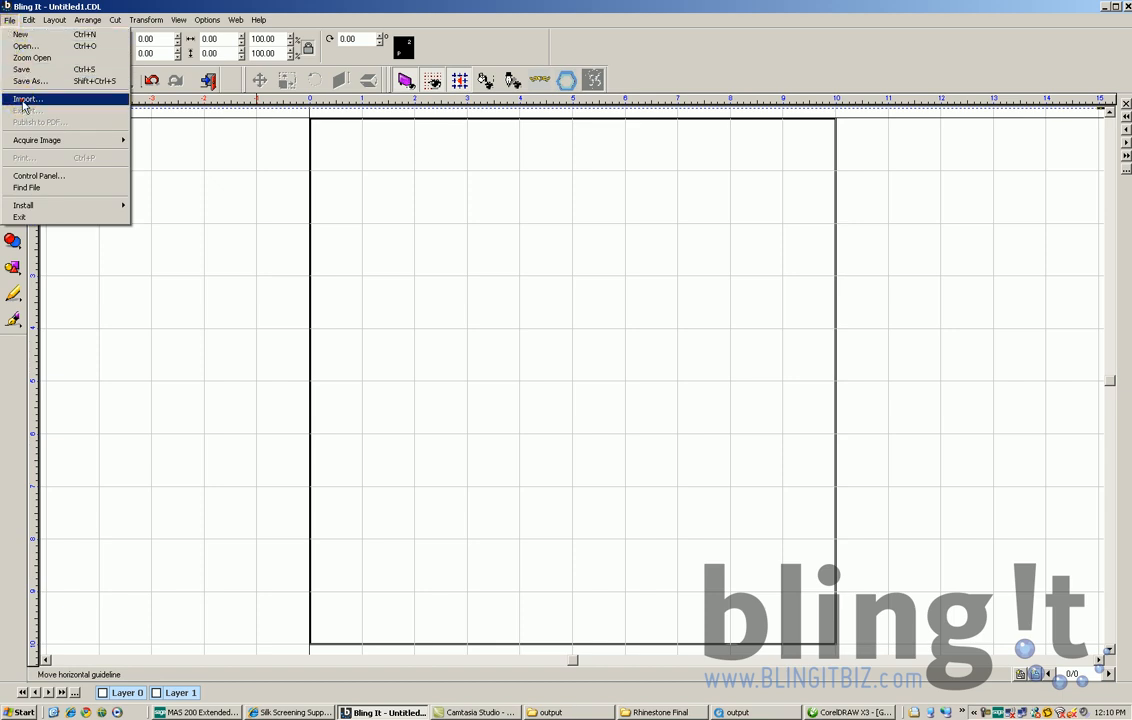
left_click(24, 100)
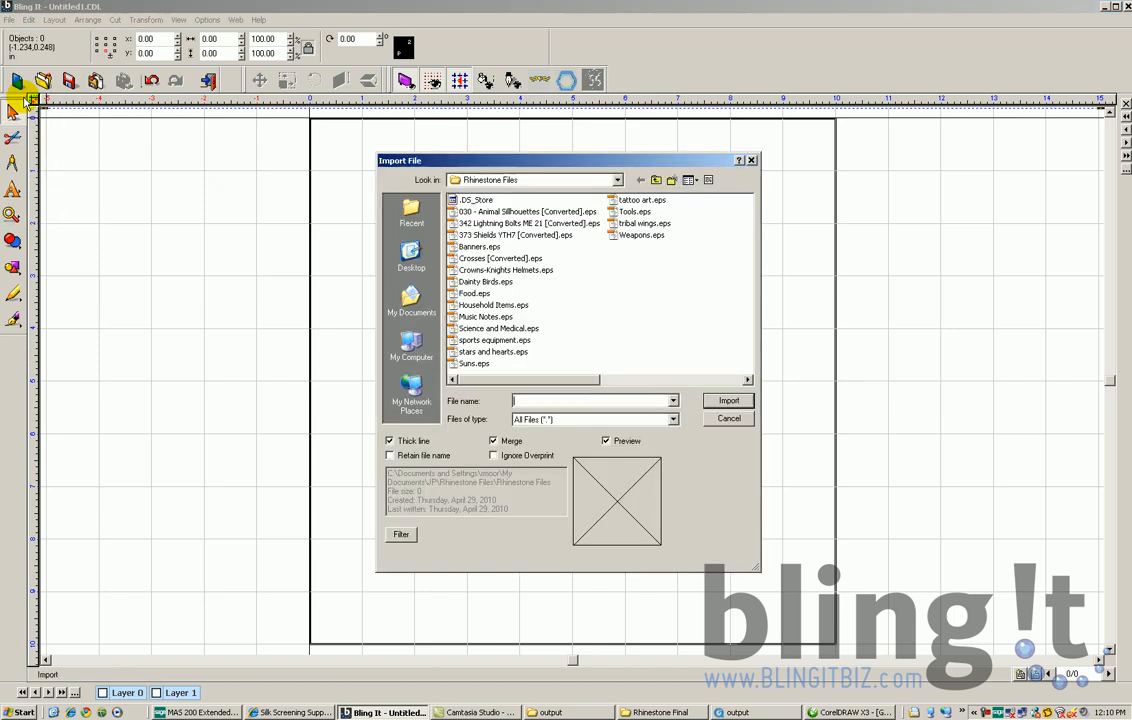
double_click(478, 258)
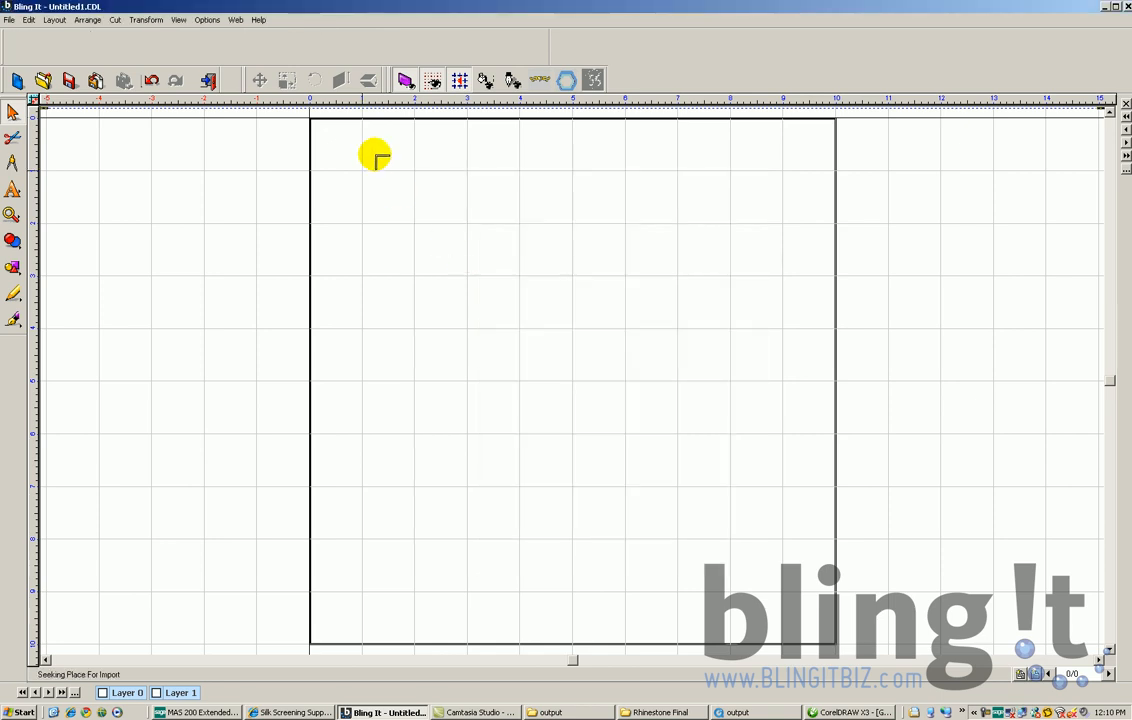
left_click(316, 127)
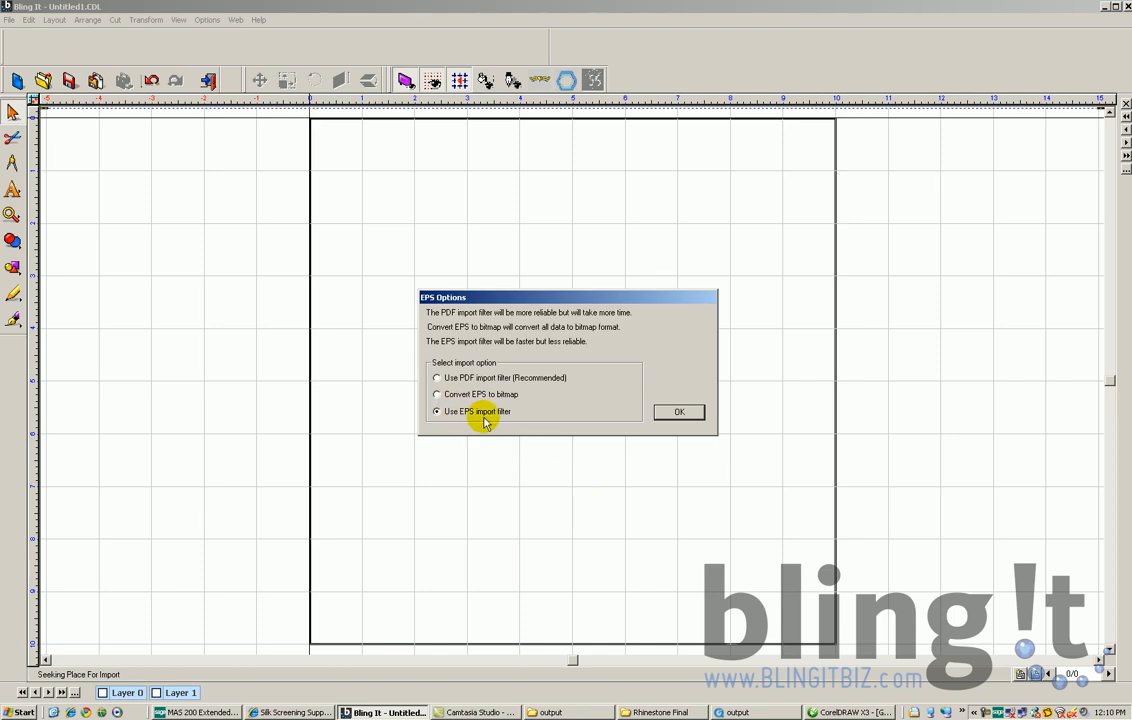
left_click(677, 412)
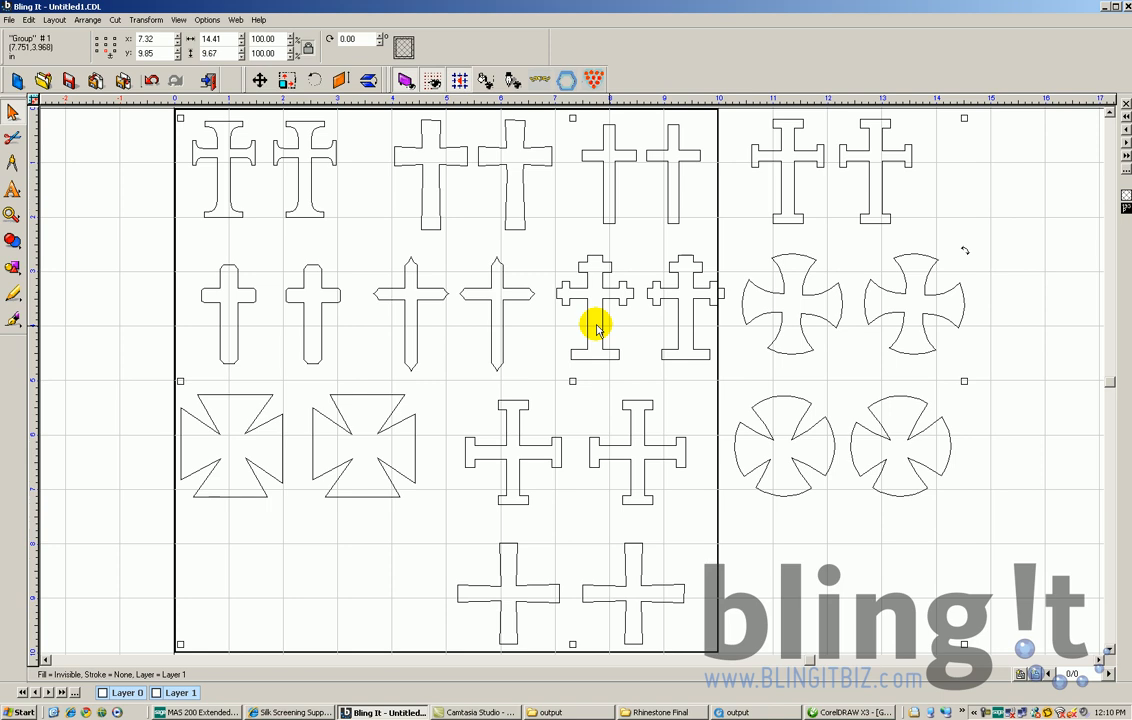
Show the fills of the imported crosses to check which are solid, and return to the outline display
left_click(207, 20)
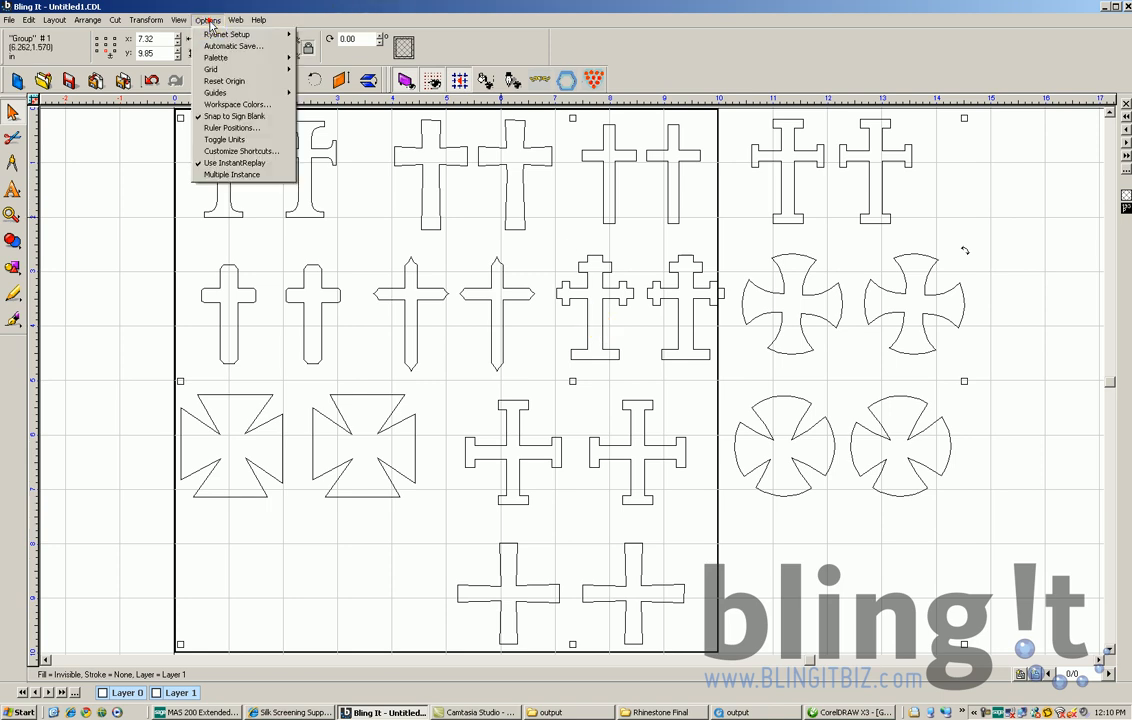
mouse_move(235, 22)
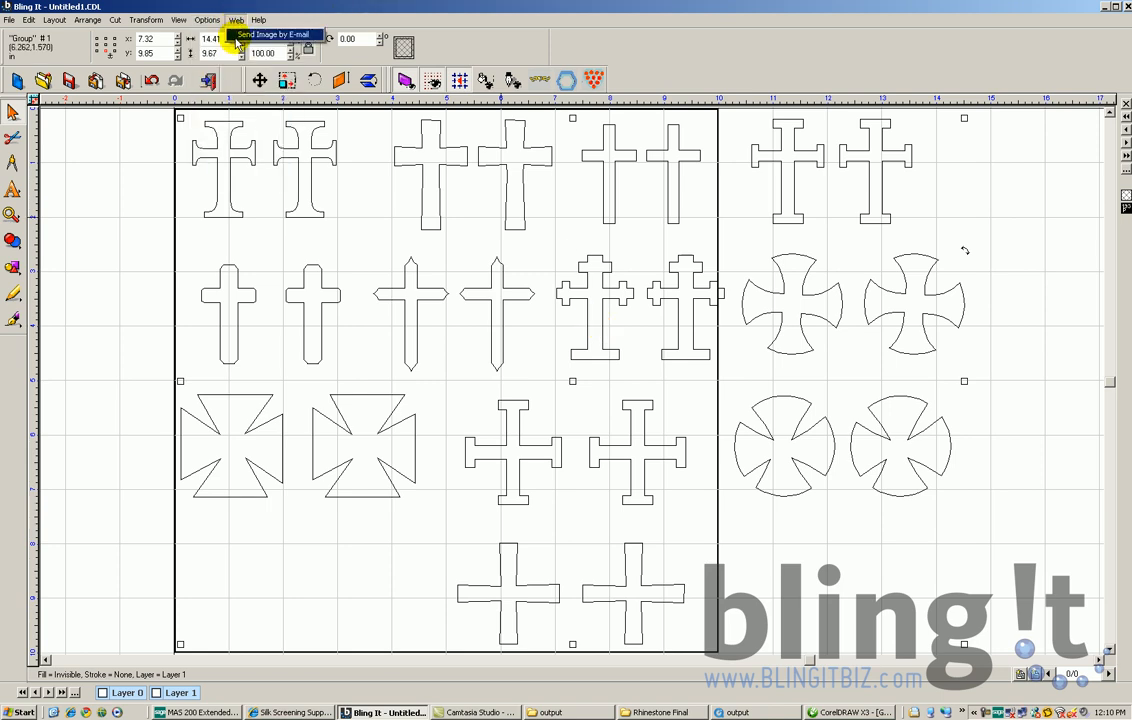
mouse_move(178, 20)
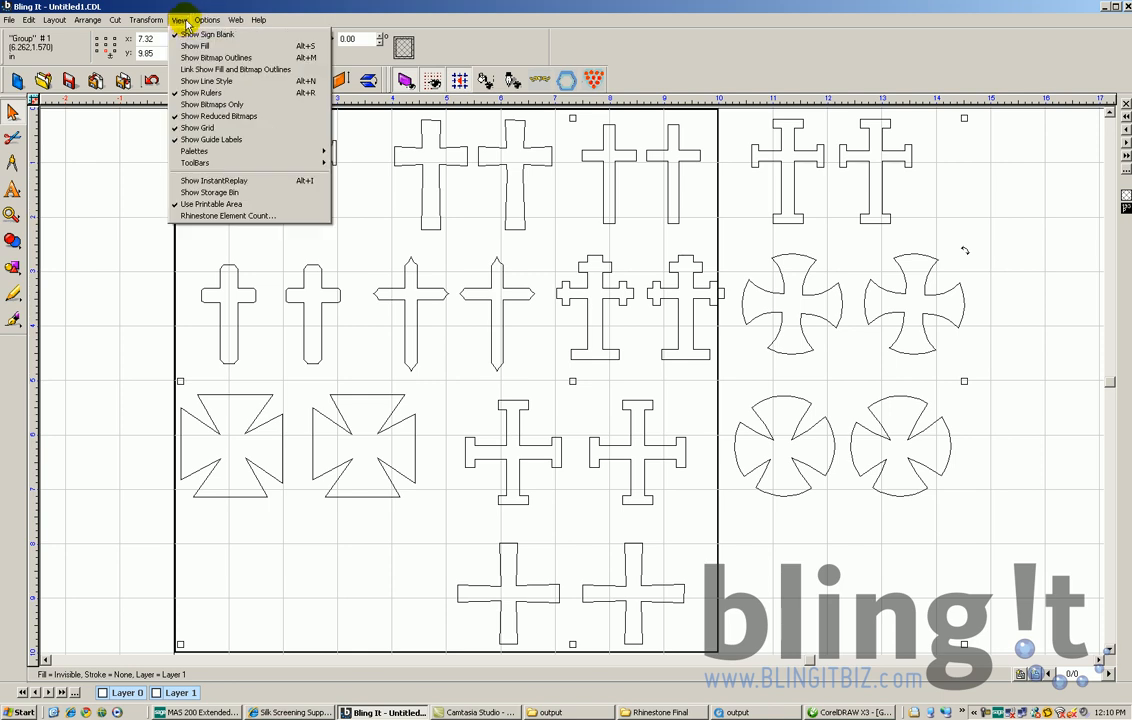
left_click(192, 46)
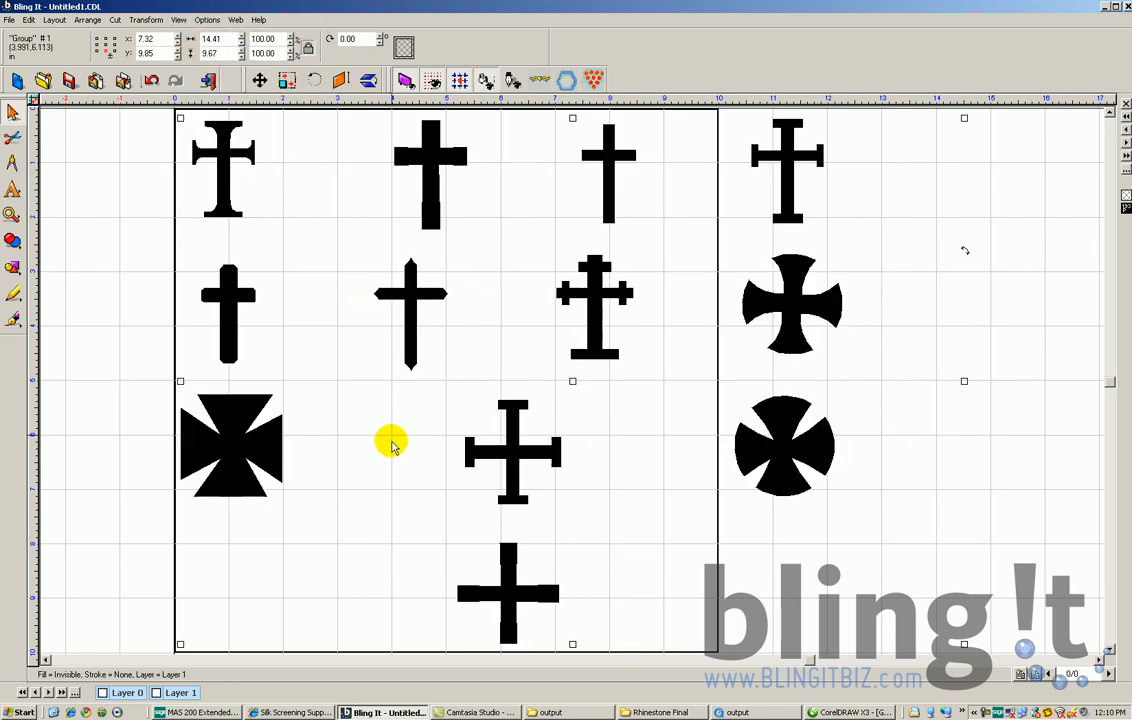
left_click(178, 20)
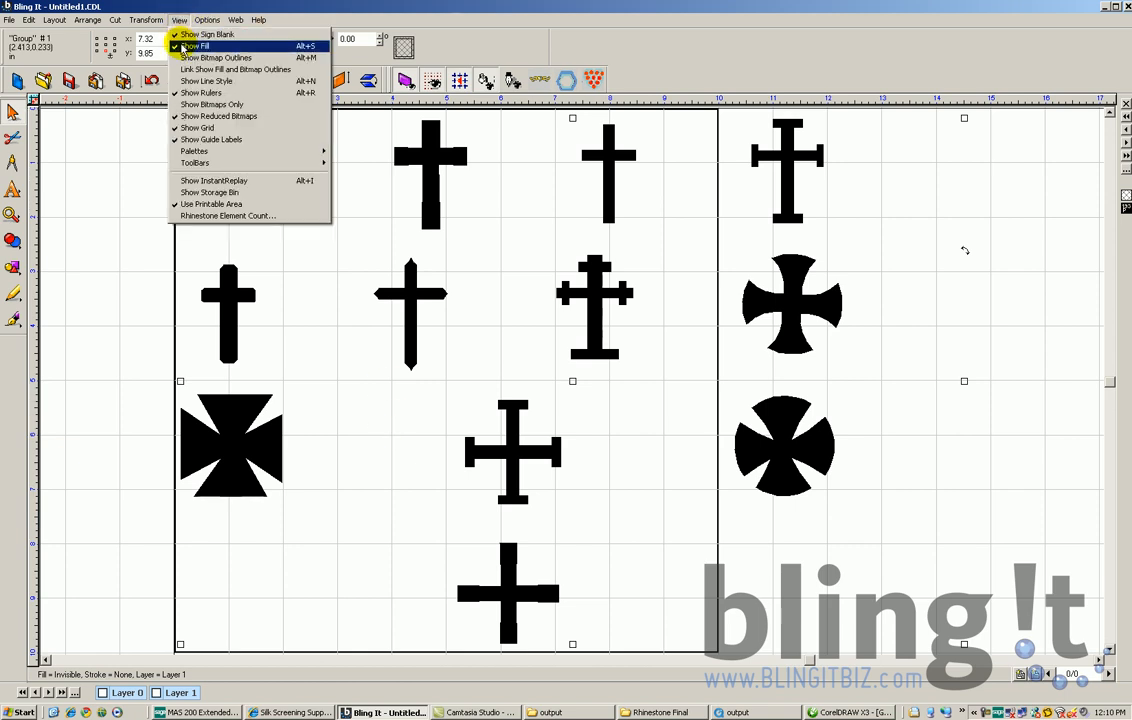
left_click(183, 46)
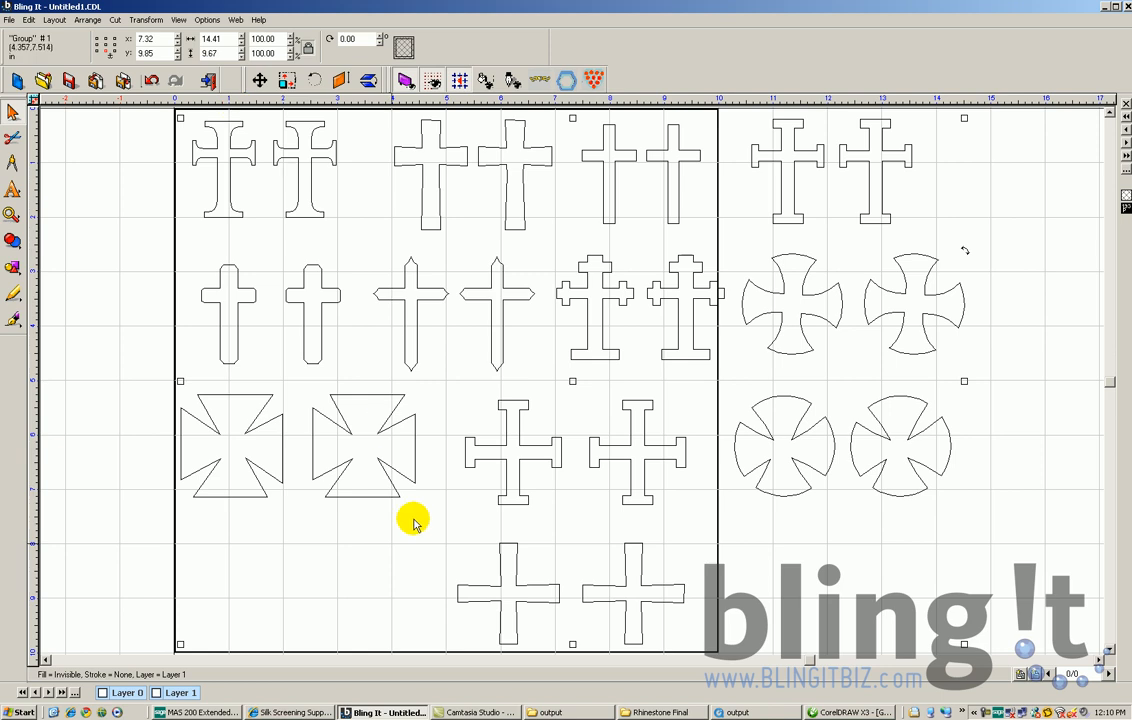
Ungroup the imported crosses into separate shapes and clear the selection
left_click(379, 434)
left_click(195, 432)
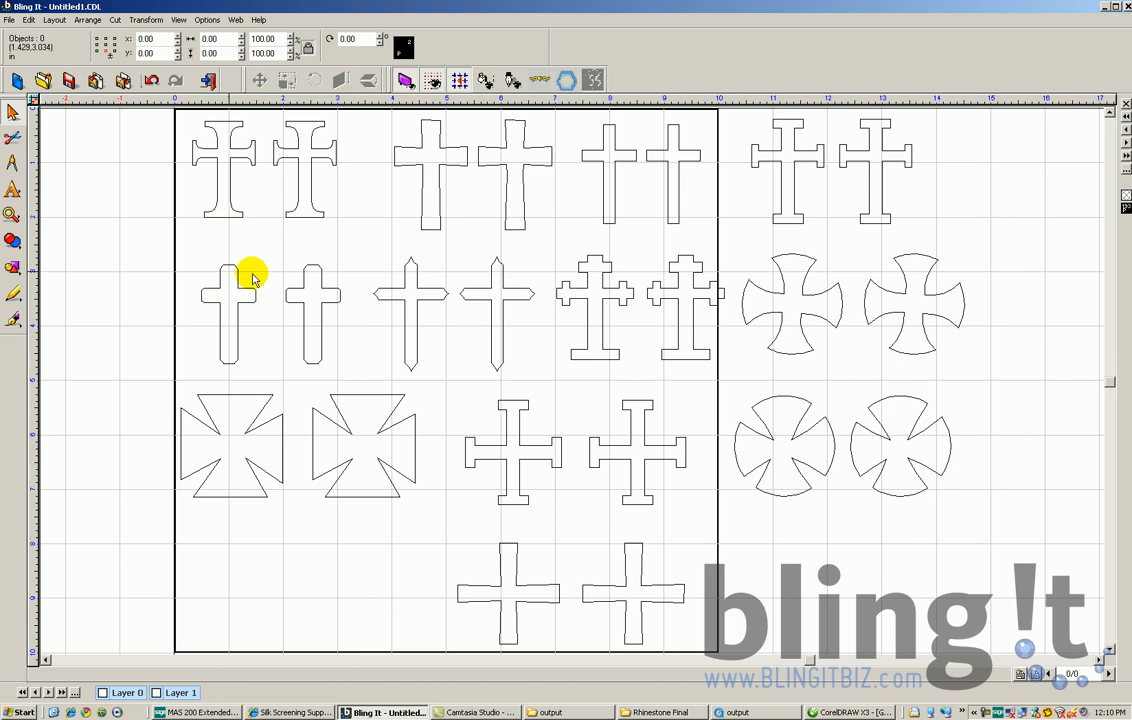
left_click(237, 192)
left_click(220, 187)
left_click(217, 187)
left_click(46, 22)
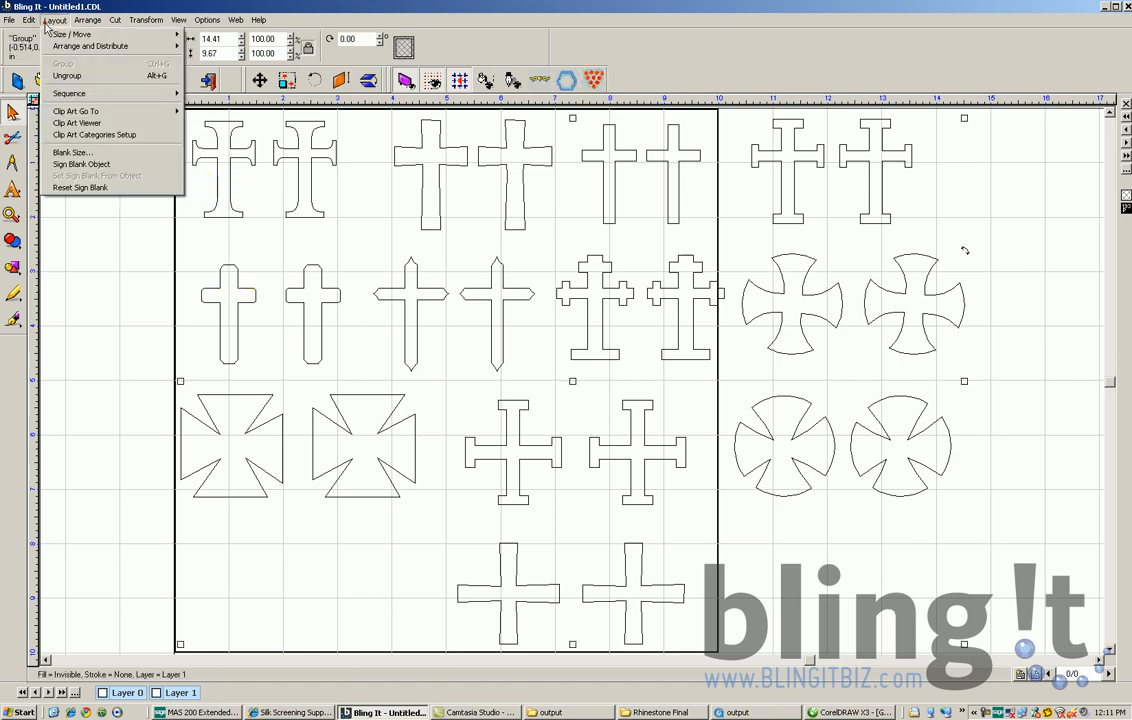
left_click(68, 75)
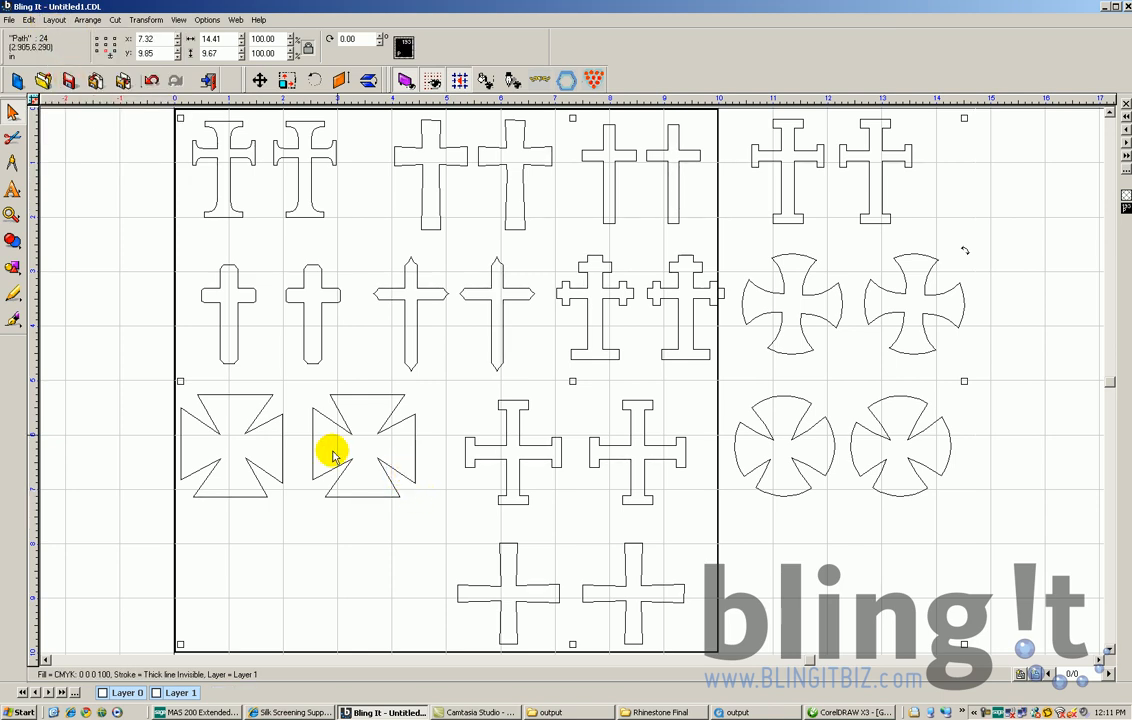
left_click(148, 400)
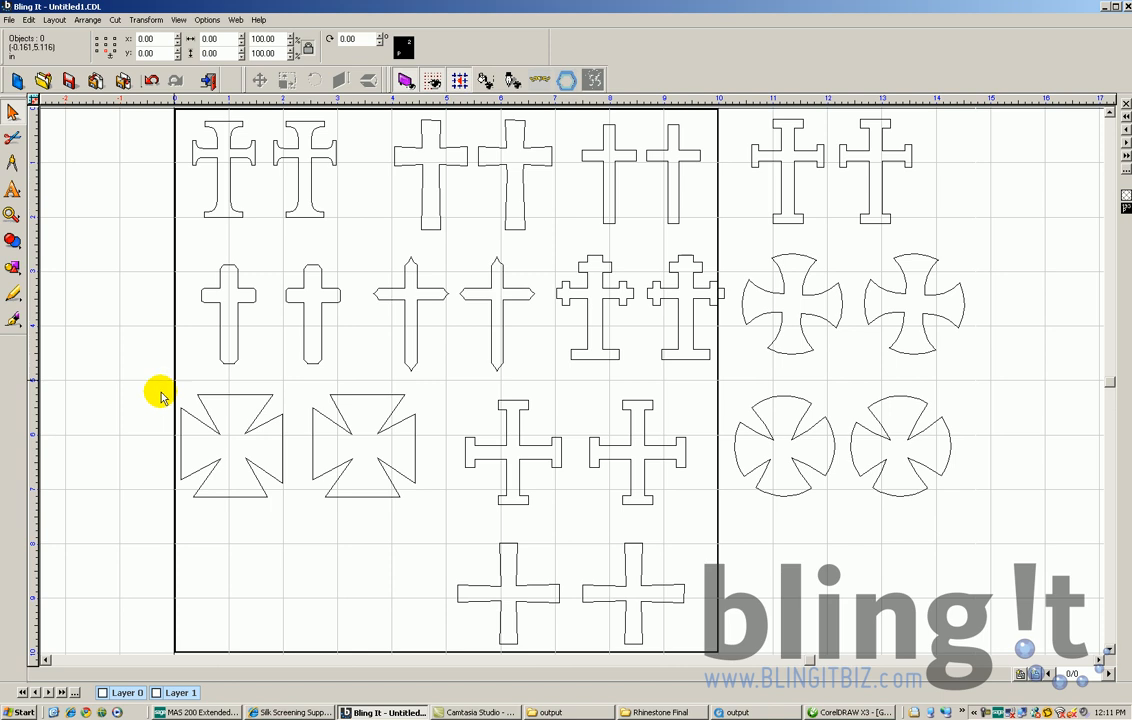
Move the first flared cross in the third row off the page's left side and delete all the other crosses
left_click(212, 422)
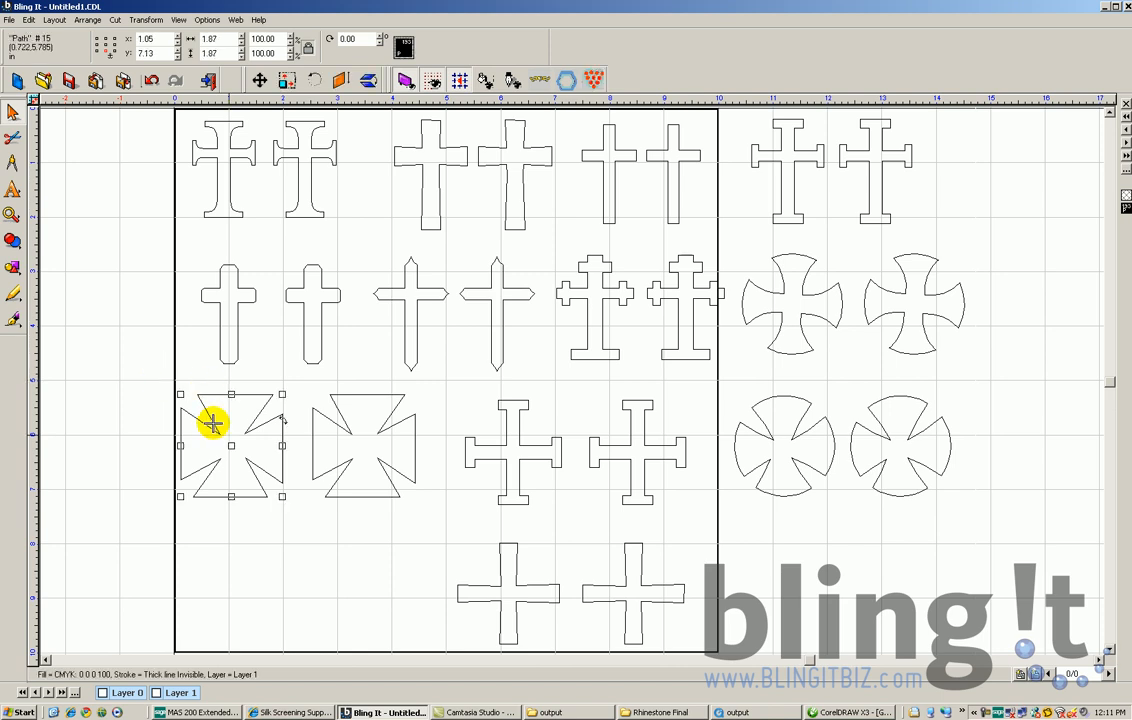
left_click_drag(212, 422, 97, 408)
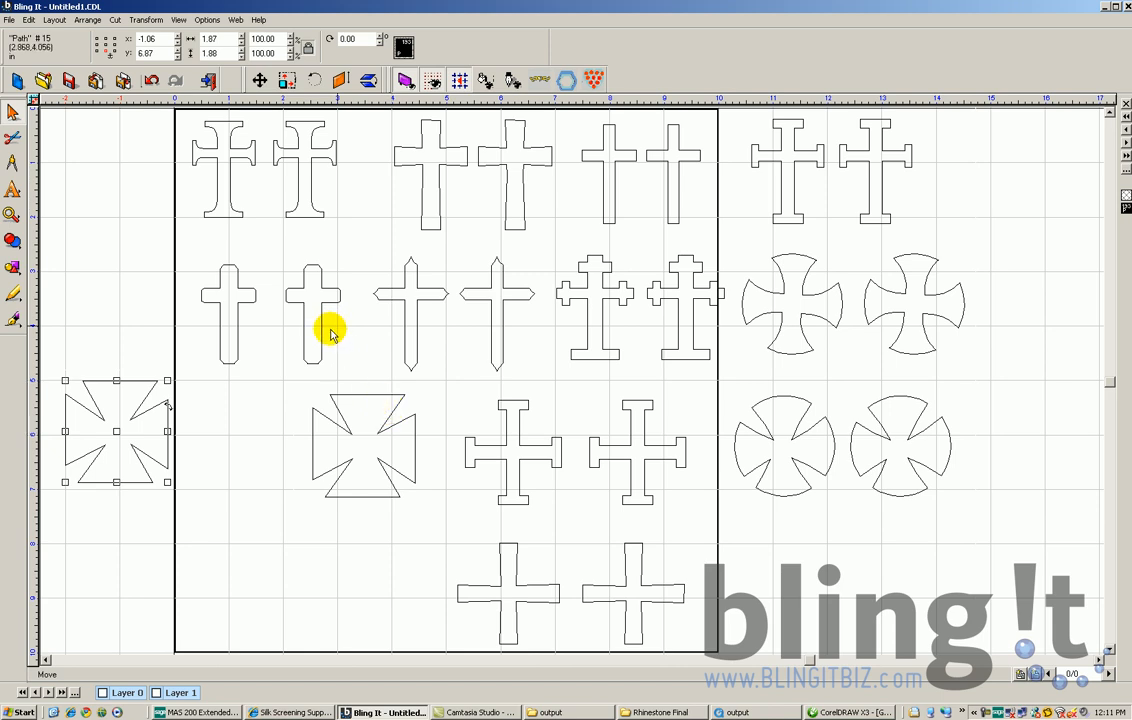
scroll(332, 335, "down", 3)
left_click_drag(479, 229, 968, 592)
key("Delete")
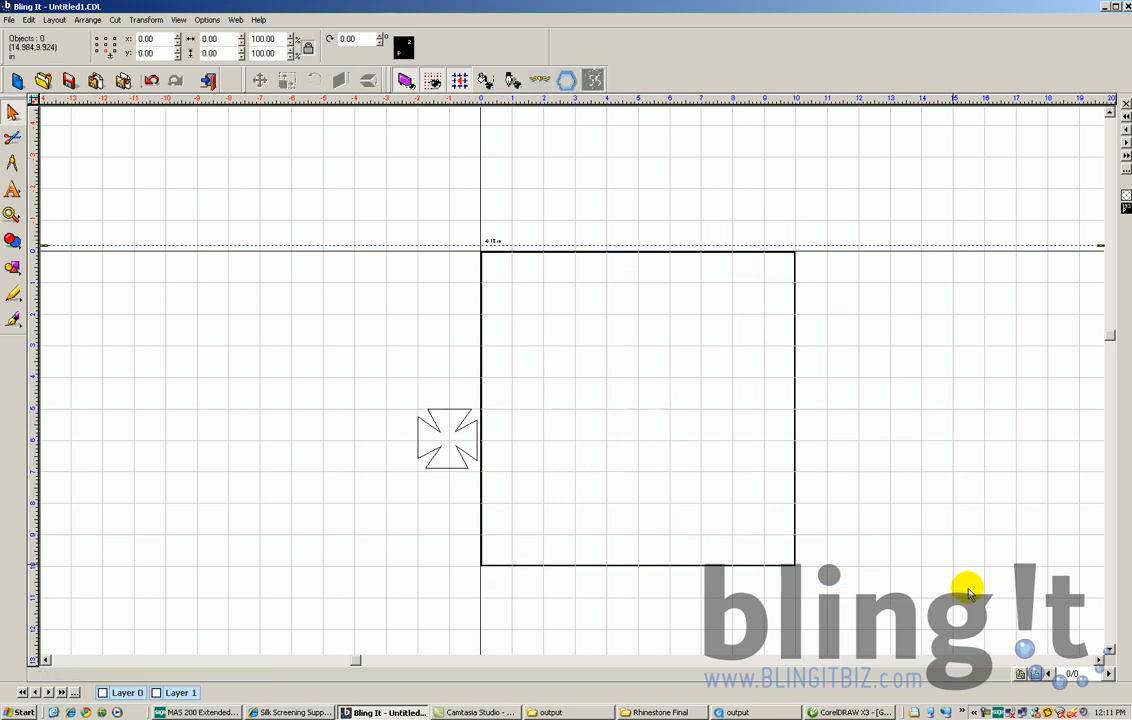
Move the remaining cross onto the page, enlarge it to about 8.88 in wide and centre it on the page
left_click(440, 408)
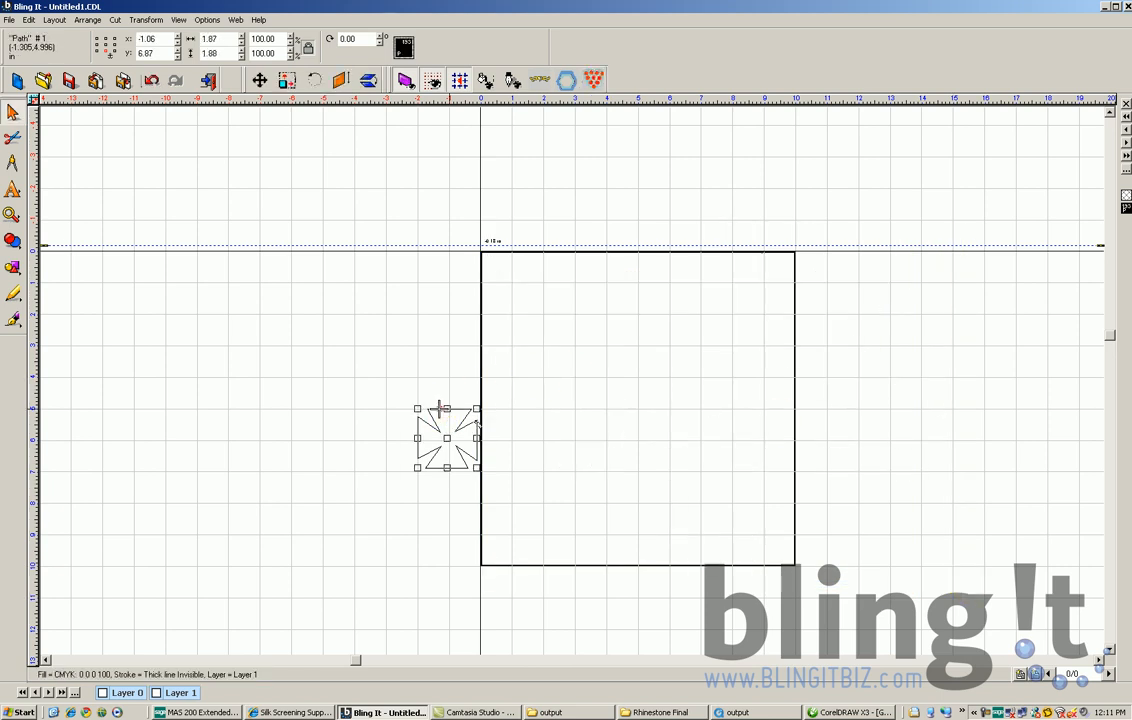
left_click_drag(440, 408, 518, 274)
left_click_drag(544, 316, 764, 536)
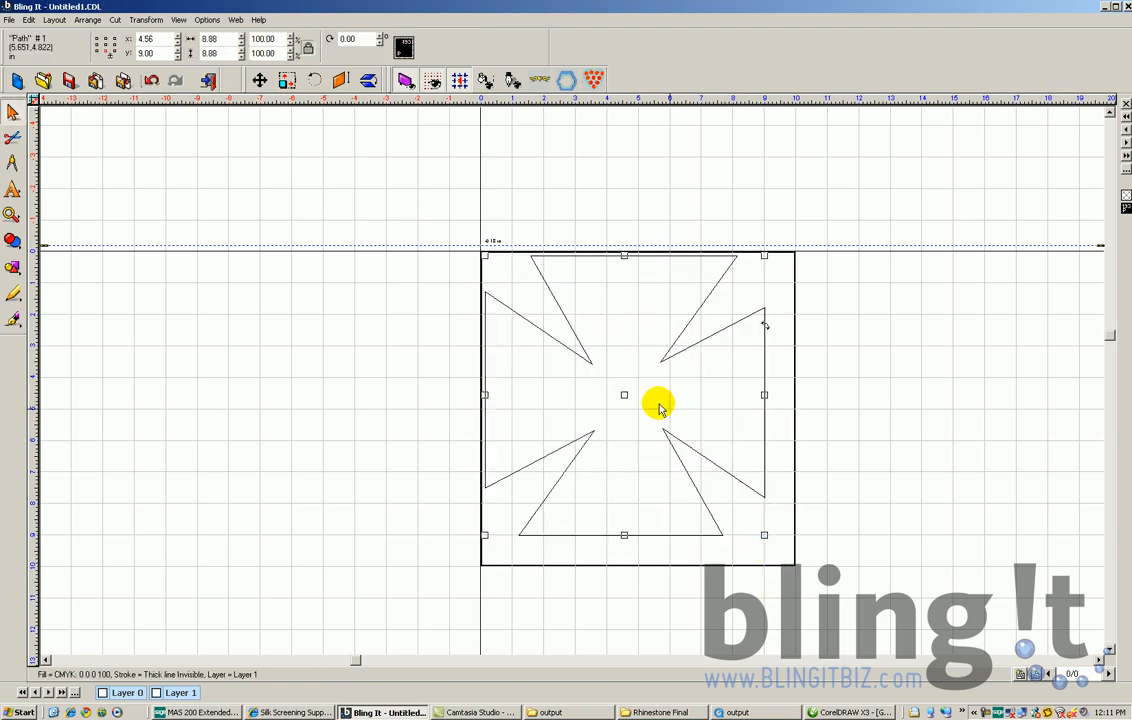
left_click_drag(624, 392, 639, 404)
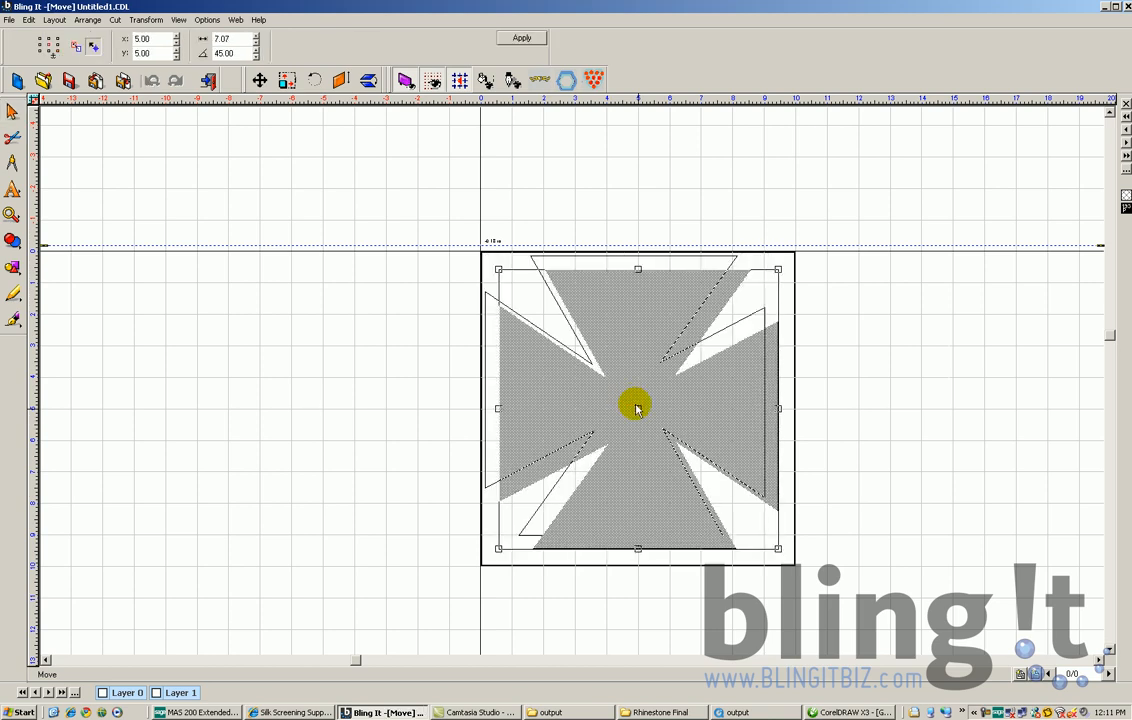
Reduce the cross to about 6.44 in wide and move it back to the horizontal middle of the page
left_click(179, 20)
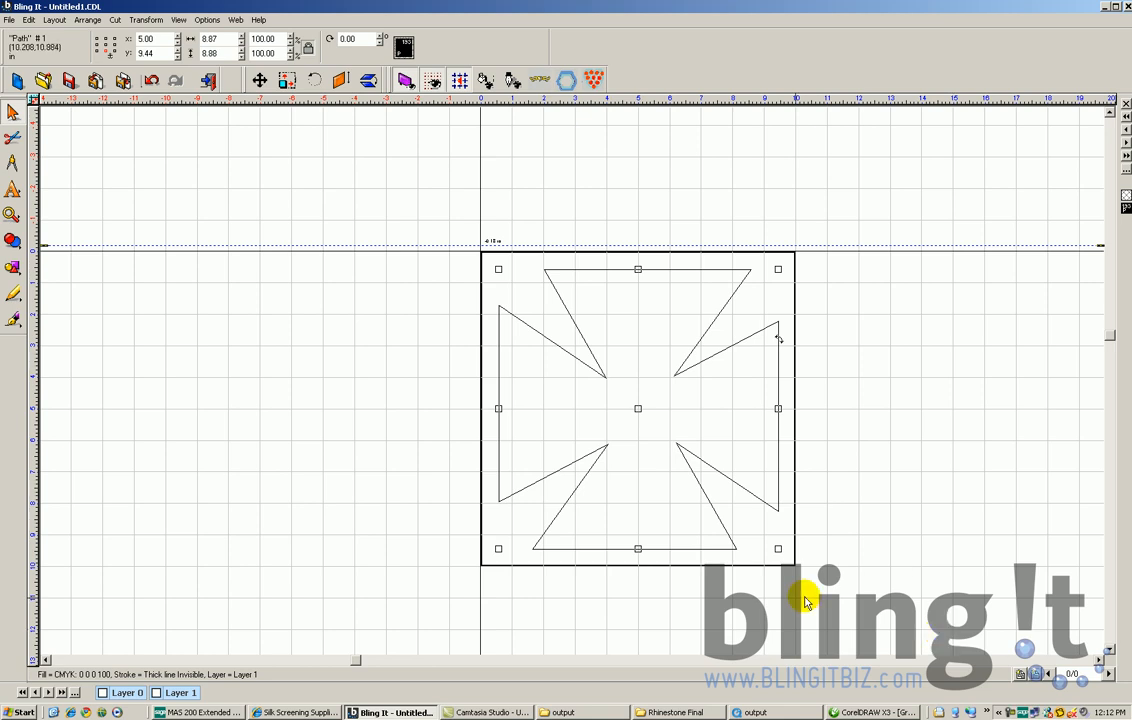
left_click_drag(778, 548, 697, 490)
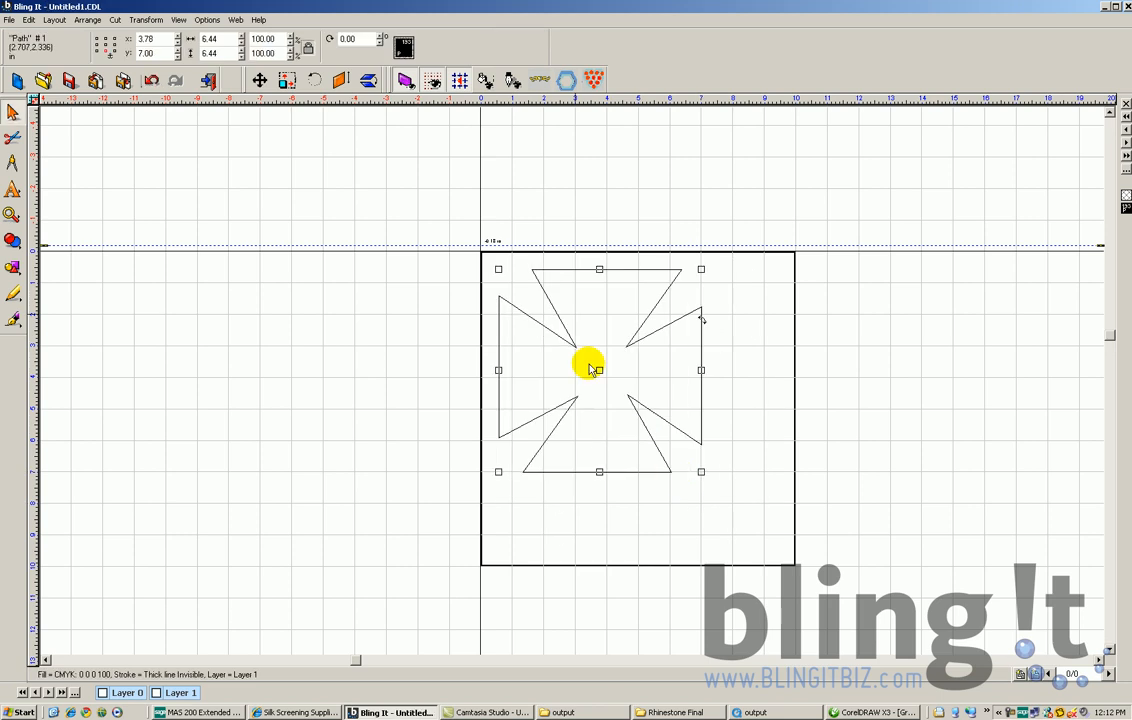
mouse_move(563, 340)
left_mouse_down()
mouse_move(596, 344)
mouse_move(593, 368)
left_mouse_up()
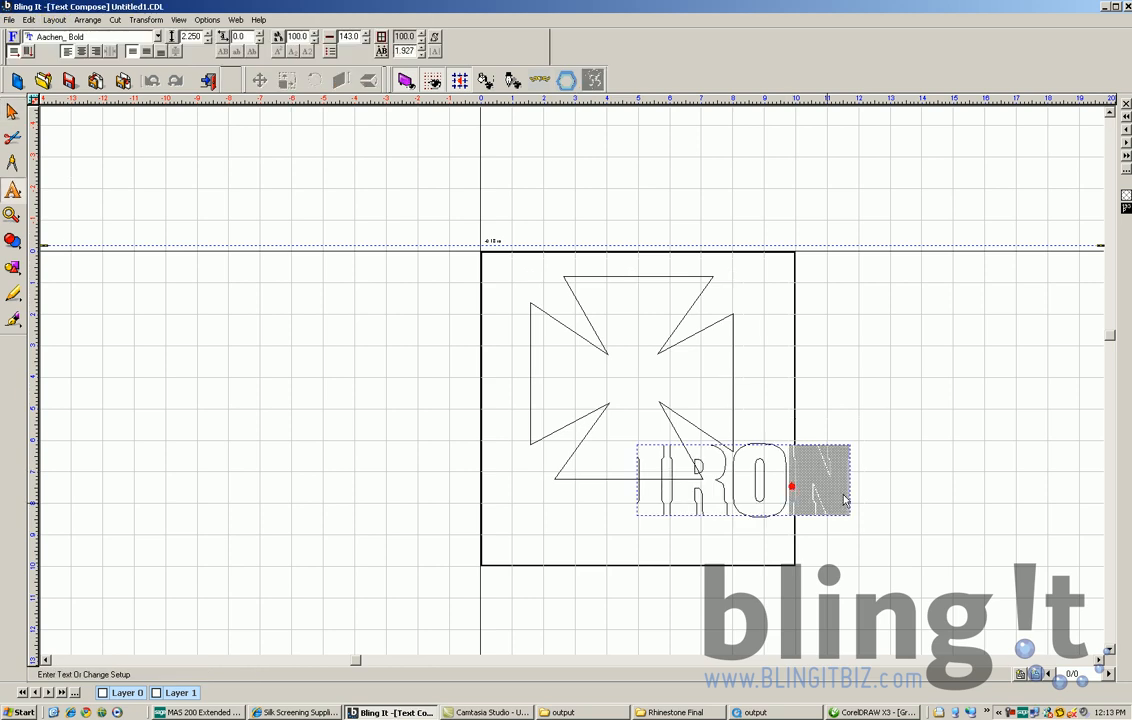
Replace the existing text with ROCK in the Eng_VandLine font and place it just below the cross
key("BackSpace")
type("ROCK")
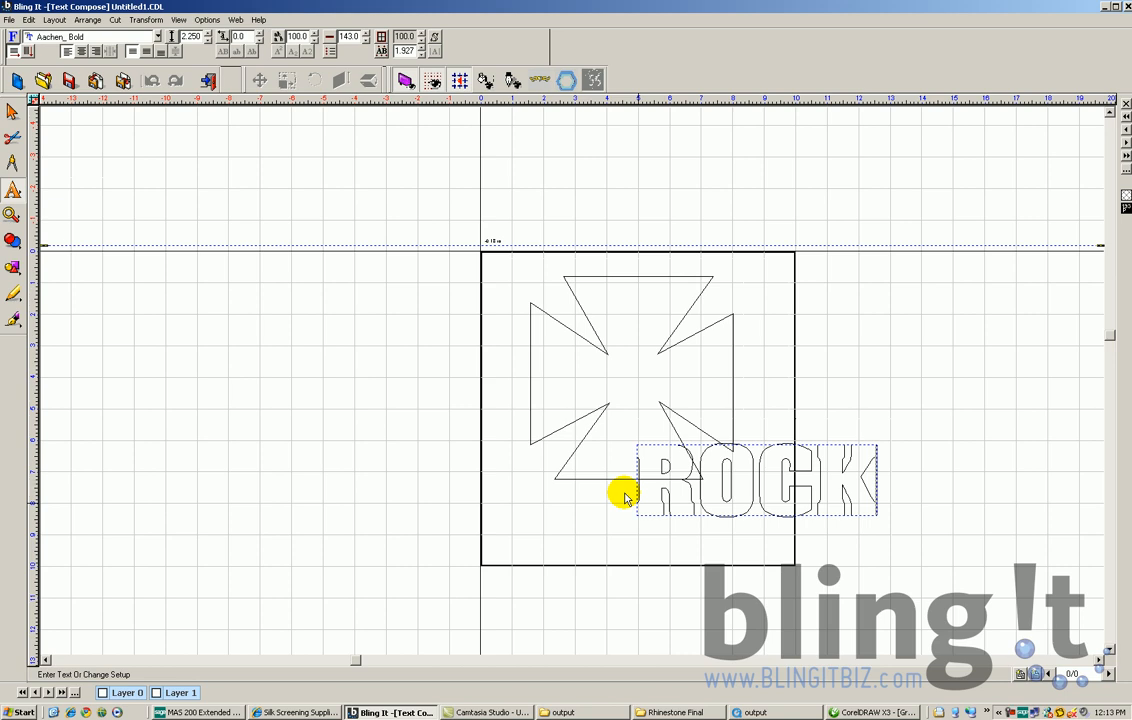
left_click_drag(857, 489, 652, 476)
key("BackSpace")
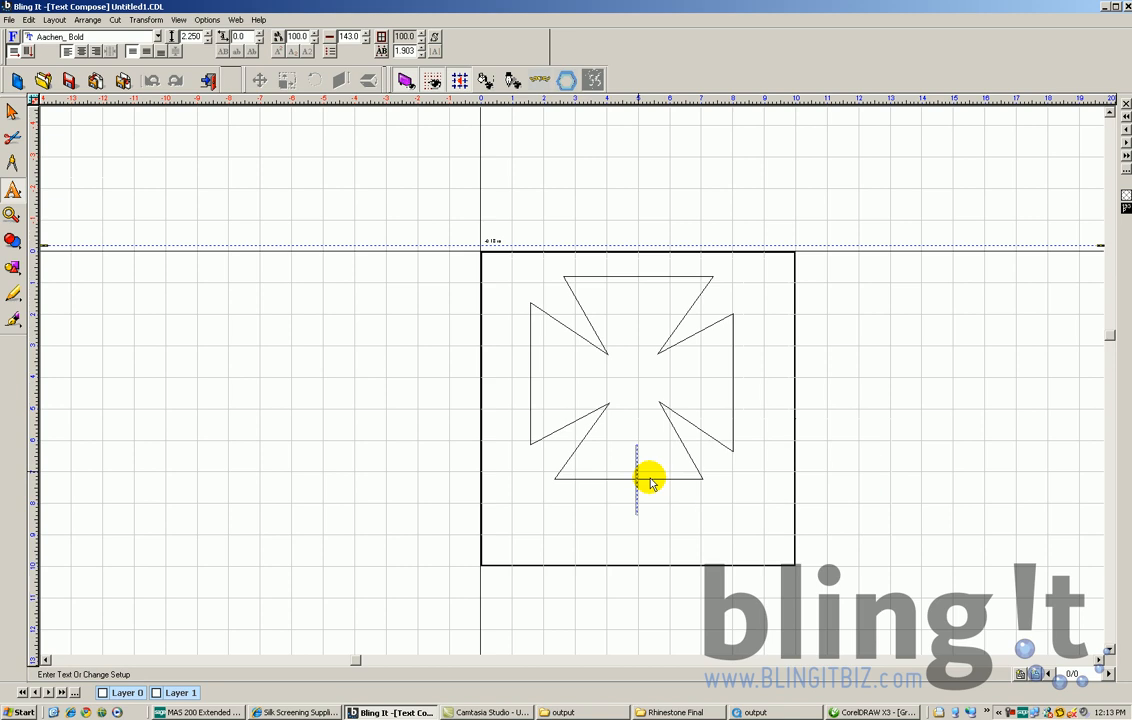
type("ROCK")
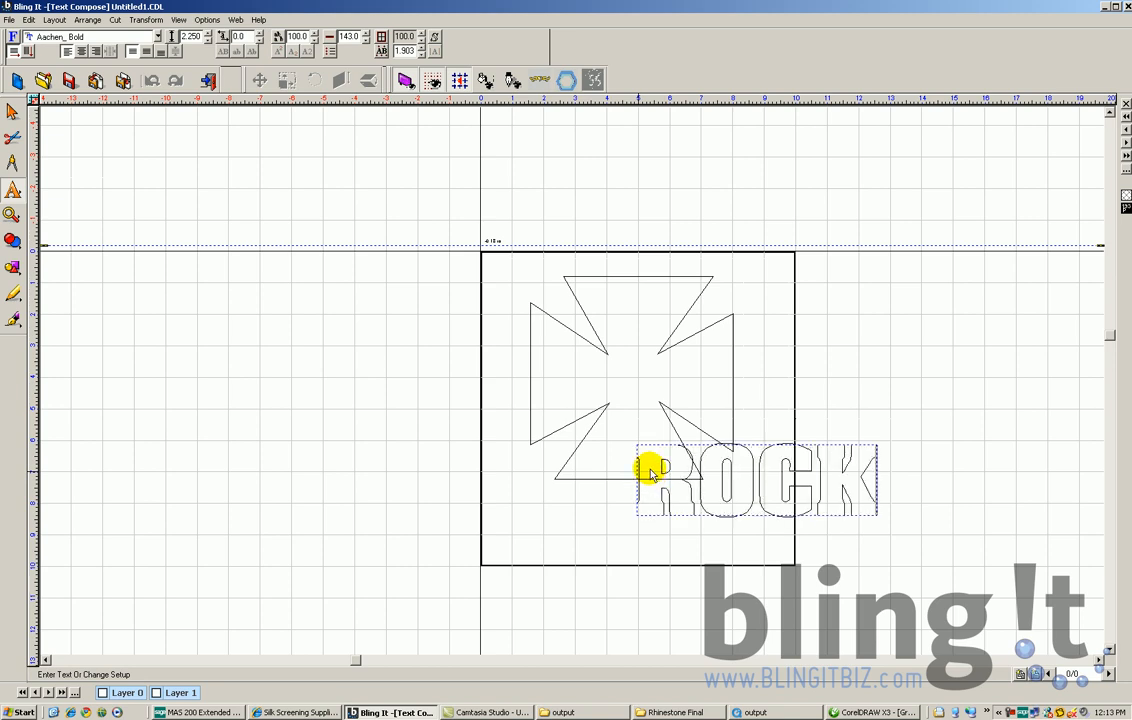
left_click(639, 445)
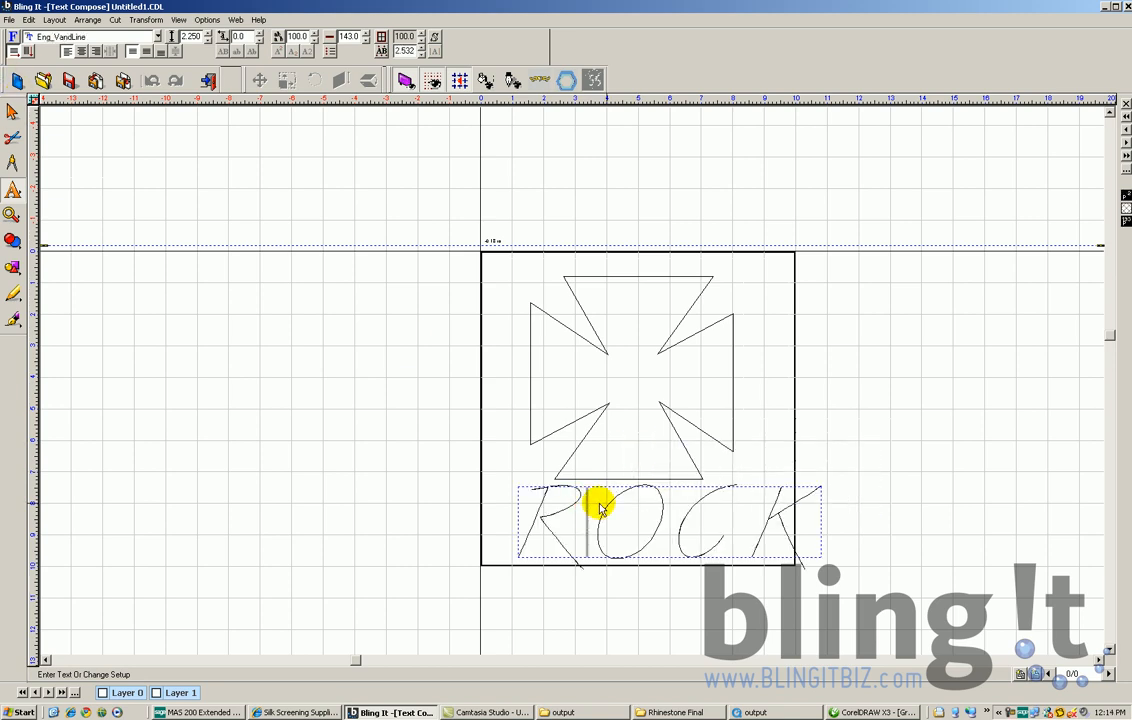
left_click(786, 502)
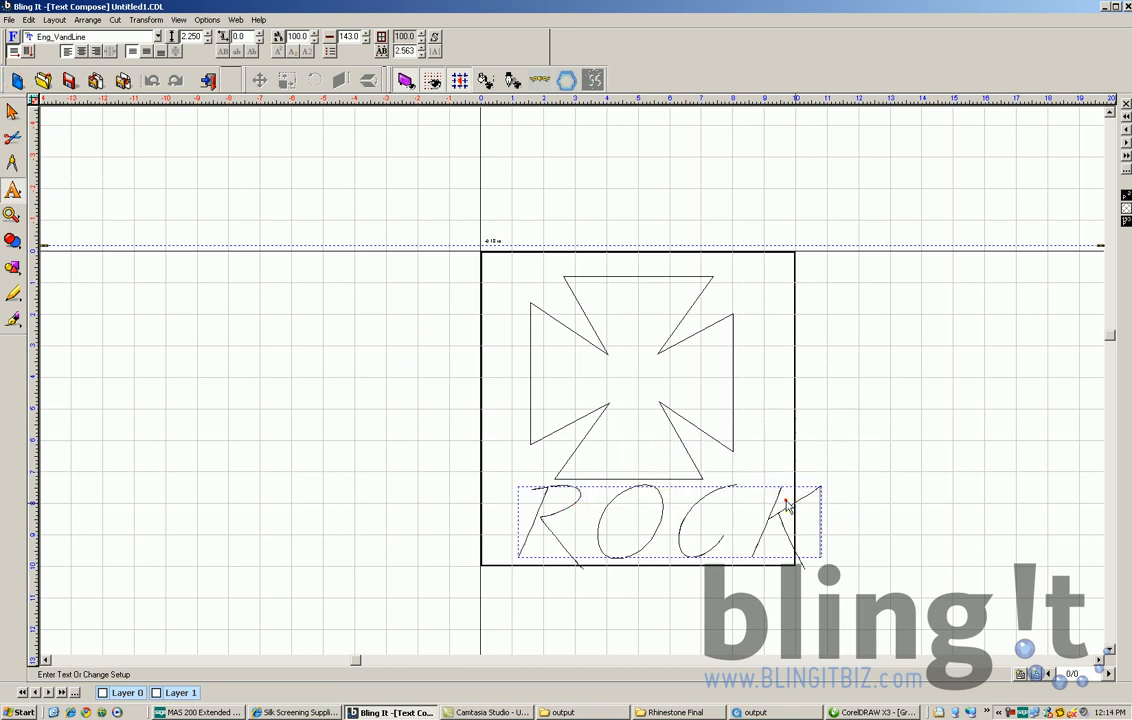
left_click(633, 511)
Reduce the ROCK text to about 8.70 in wide and centre it horizontally at the bottom of the page
left_click(12, 111)
left_click_drag(517, 486, 554, 501)
left_click_drag(646, 538, 646, 536)
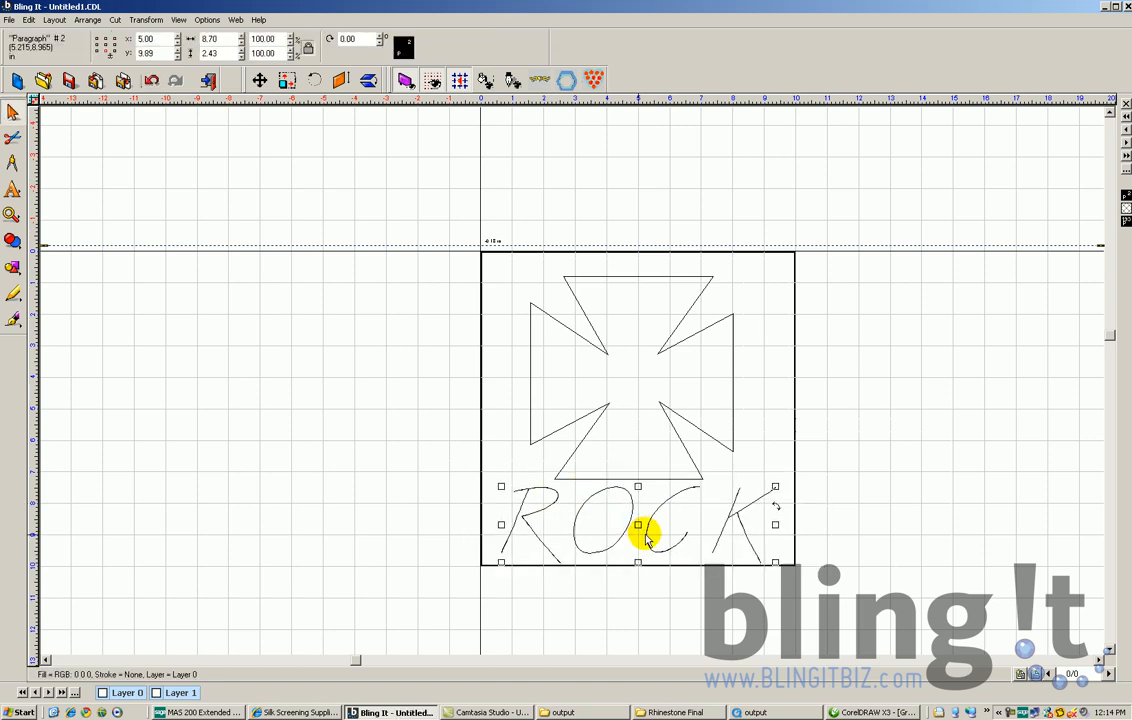
left_click(868, 563)
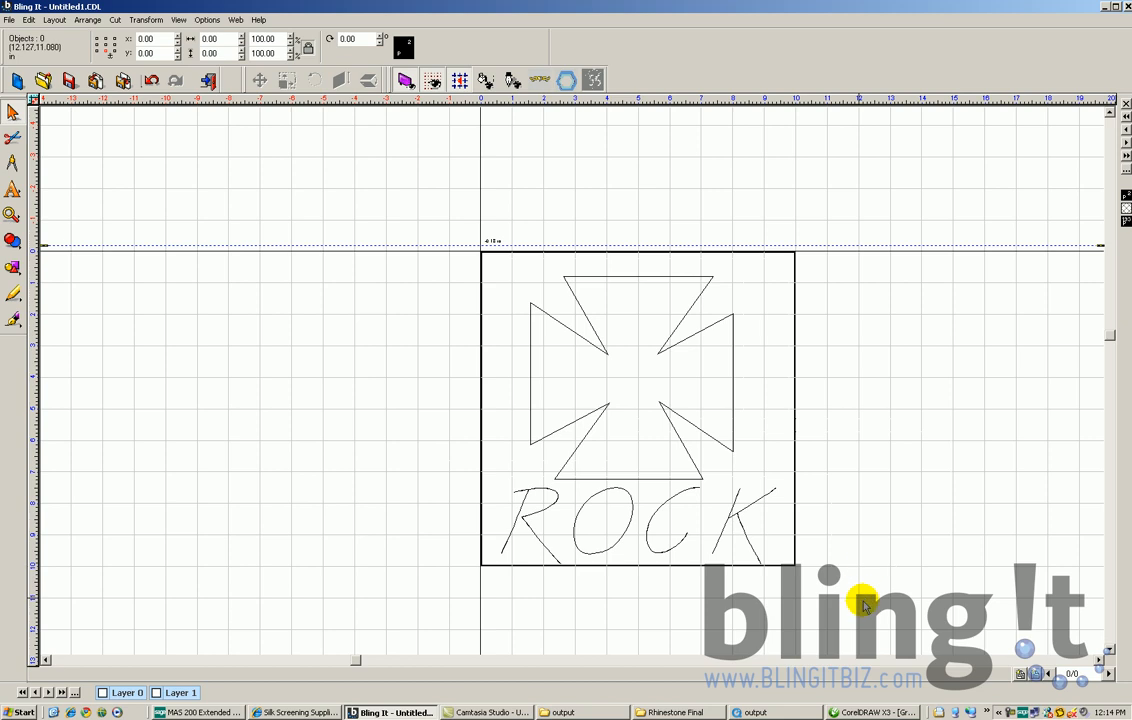
Enlarge the cross to about 7.11 in wide and nudge it right and down so it sits just above ROCK
left_click(602, 408)
left_click_drag(530, 276, 509, 255)
key("Right")
key("Right")
key("Right")
key("Right")
key("Down")
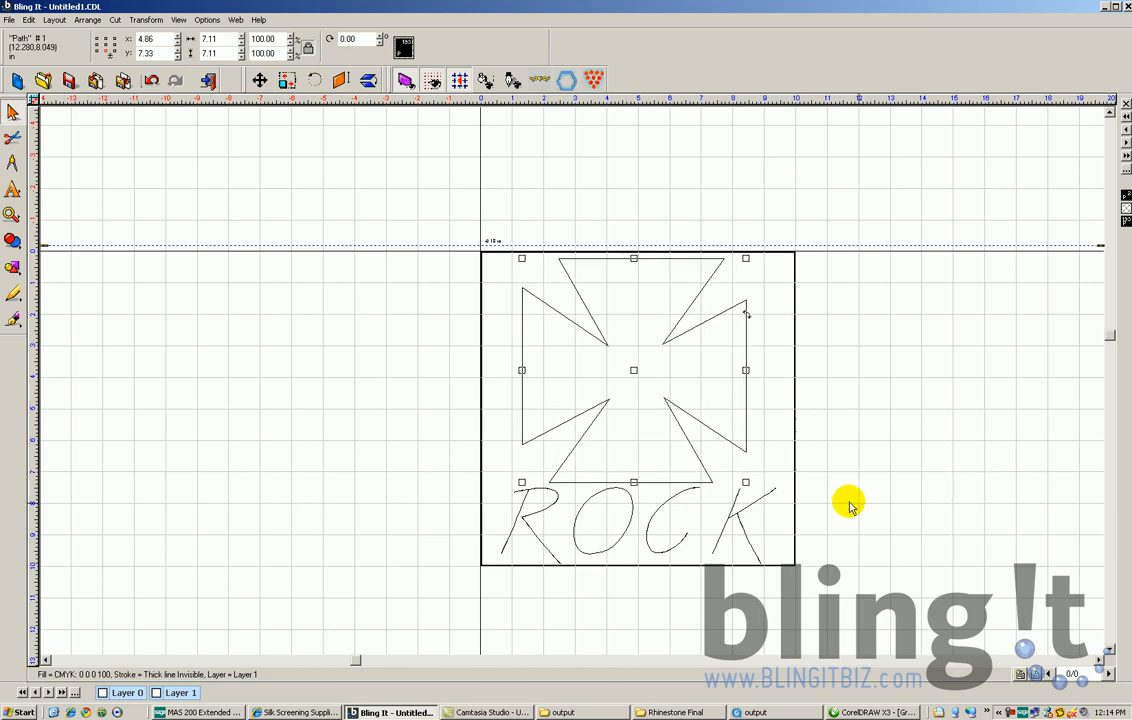
left_click(847, 503)
Save the drawing as cross-rocktemplate in the Rhinestone Files folder, in CADlink Drawing format
left_click(9, 20)
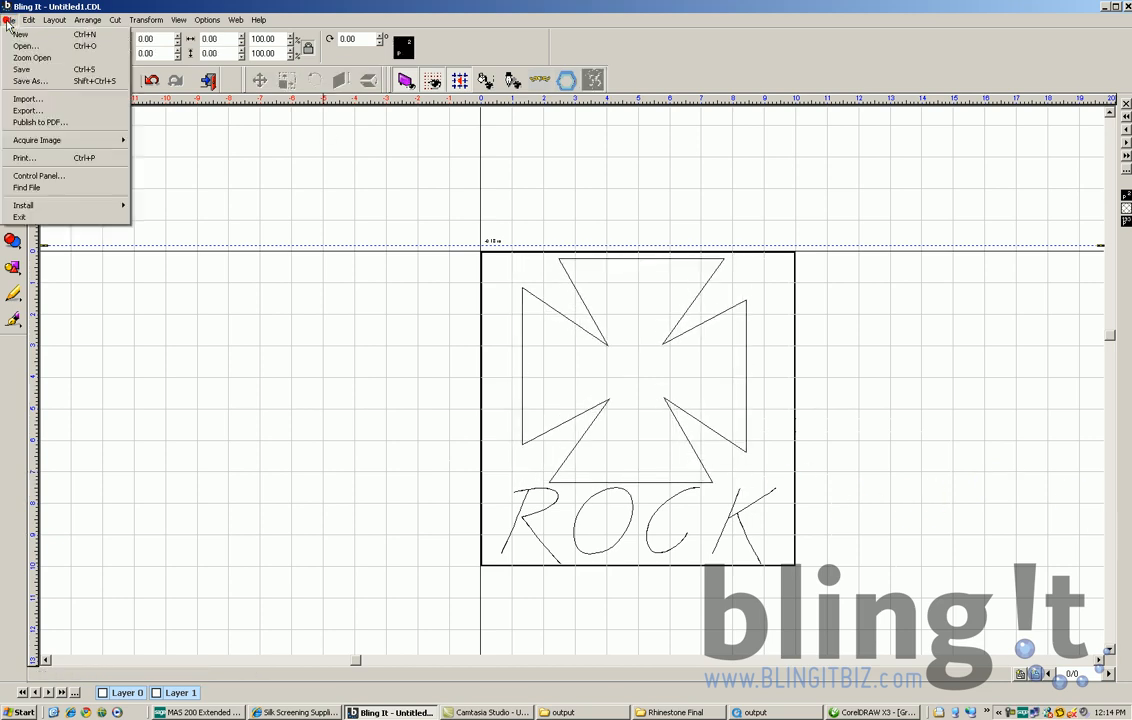
left_click(22, 80)
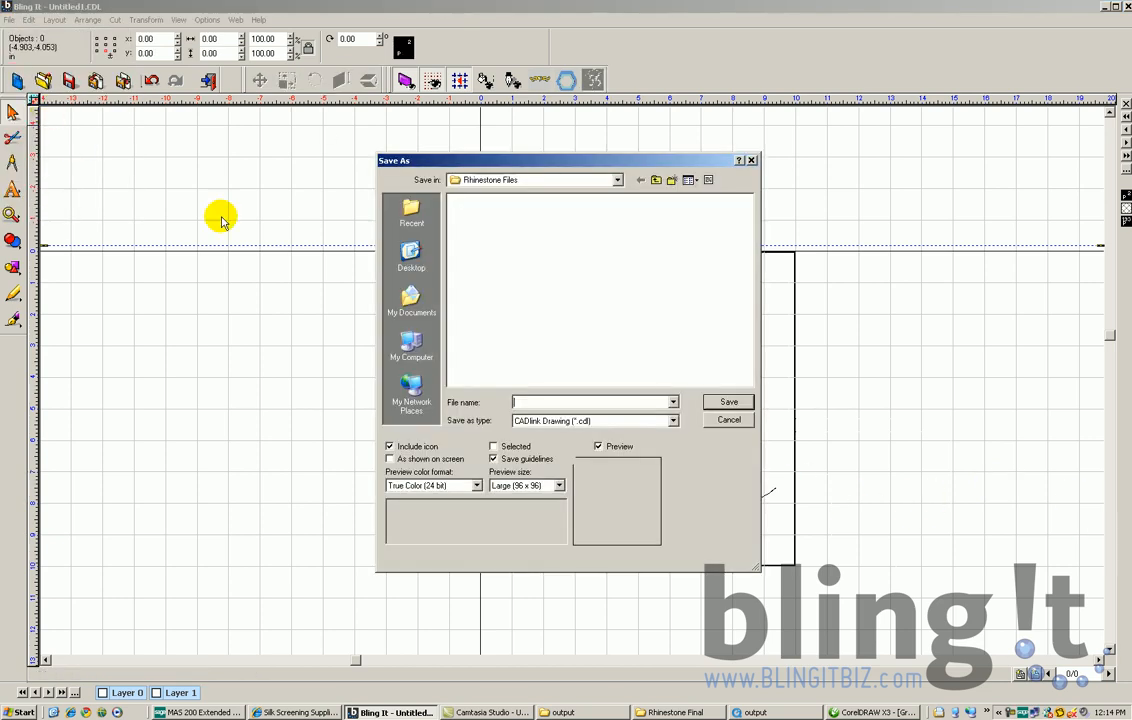
left_click(562, 401)
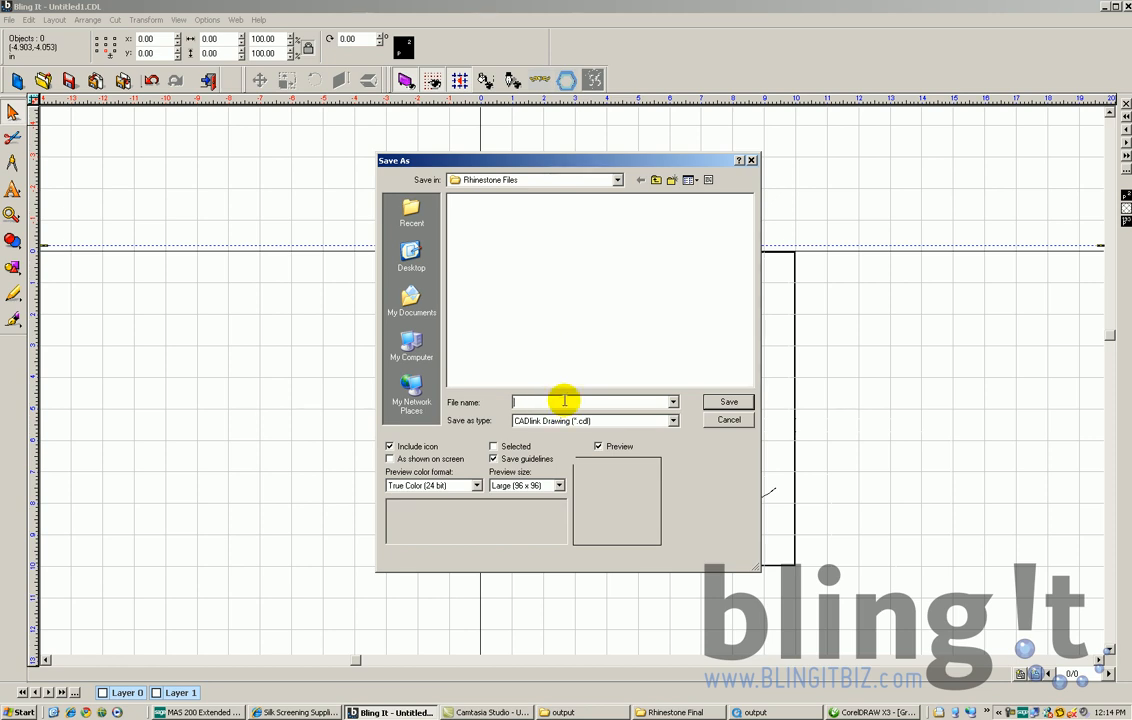
type("cross-rocktemplate")
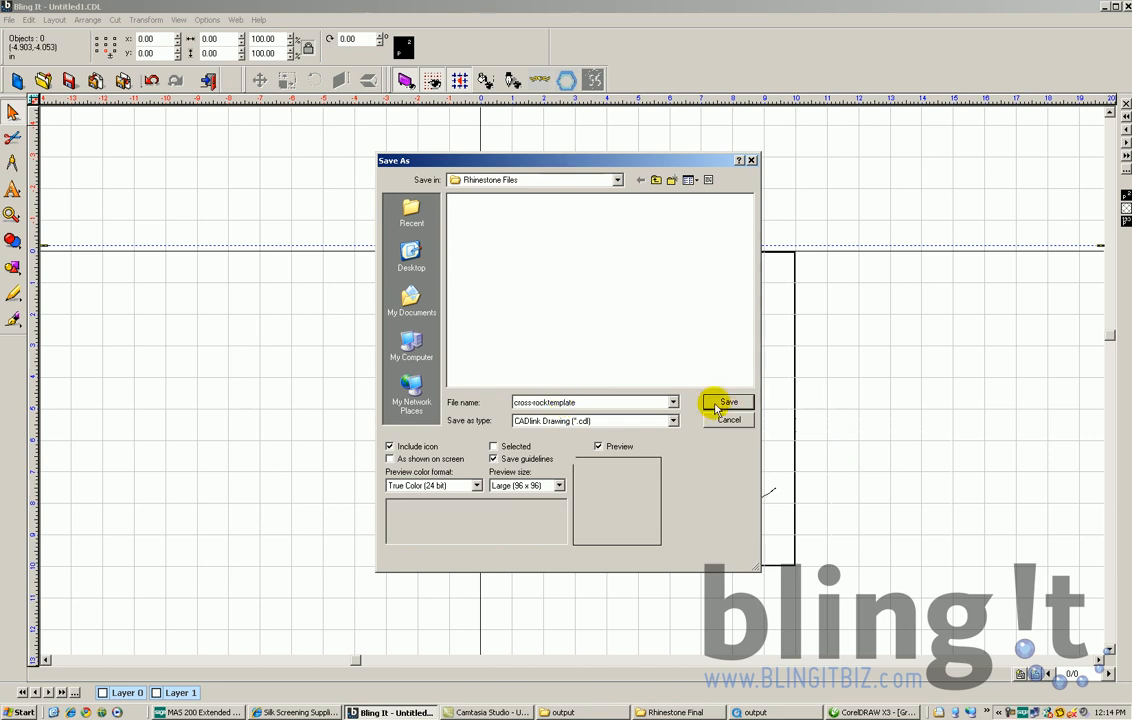
left_click(718, 402)
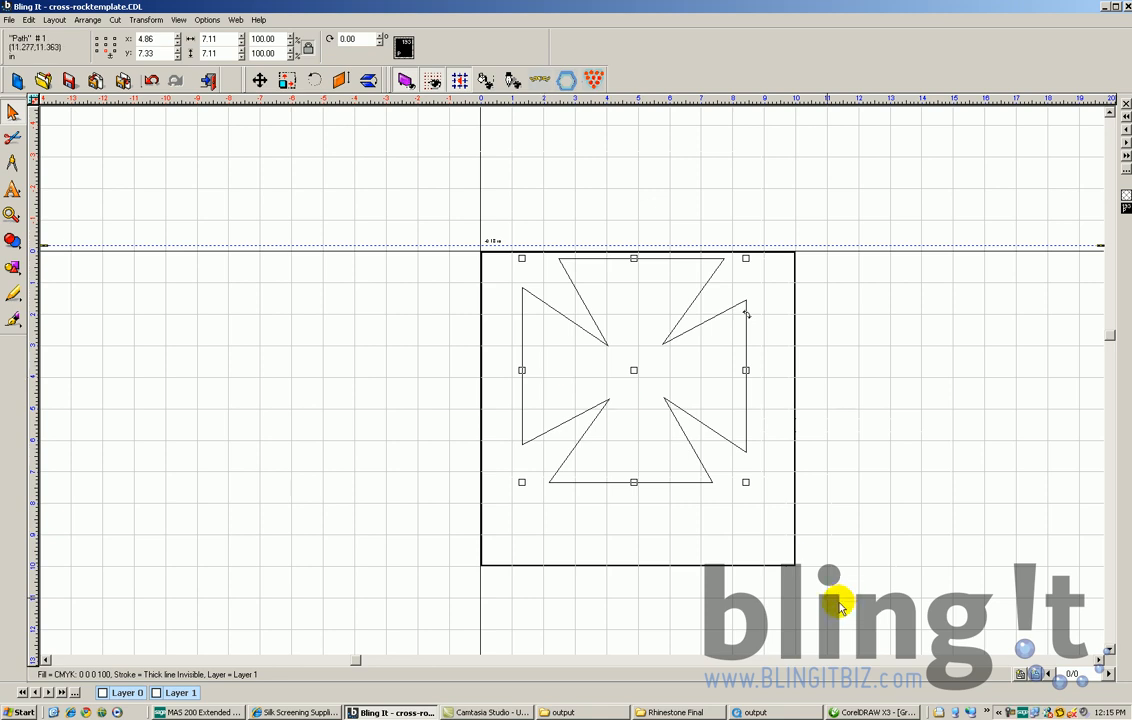
Switch to CorelDRAW, move the solid black flared cross in the third row off the page and delete all other crosses
left_click(845, 712)
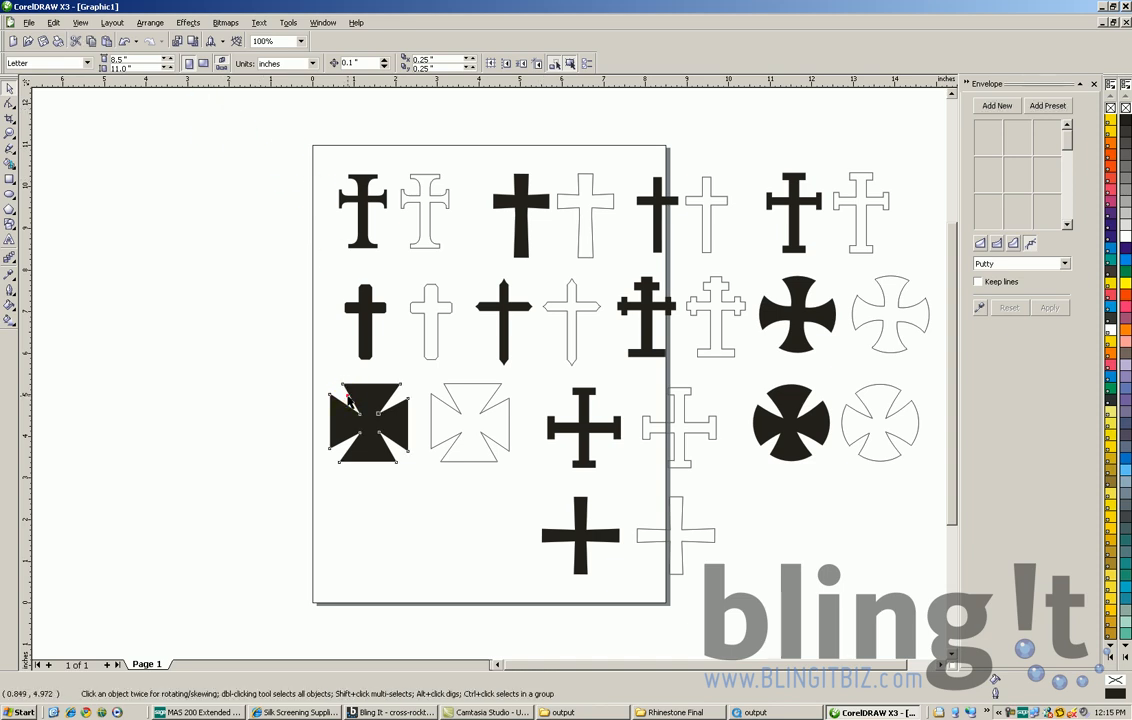
left_click(338, 390)
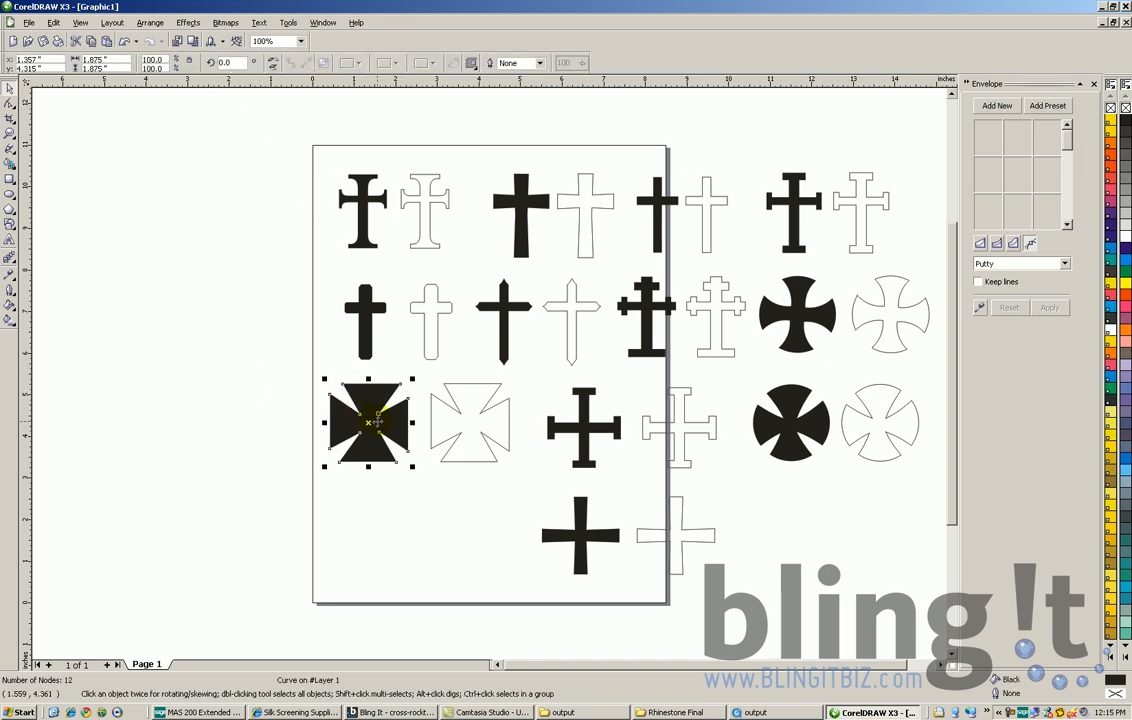
left_click_drag(374, 404, 213, 388)
left_click_drag(308, 140, 934, 546)
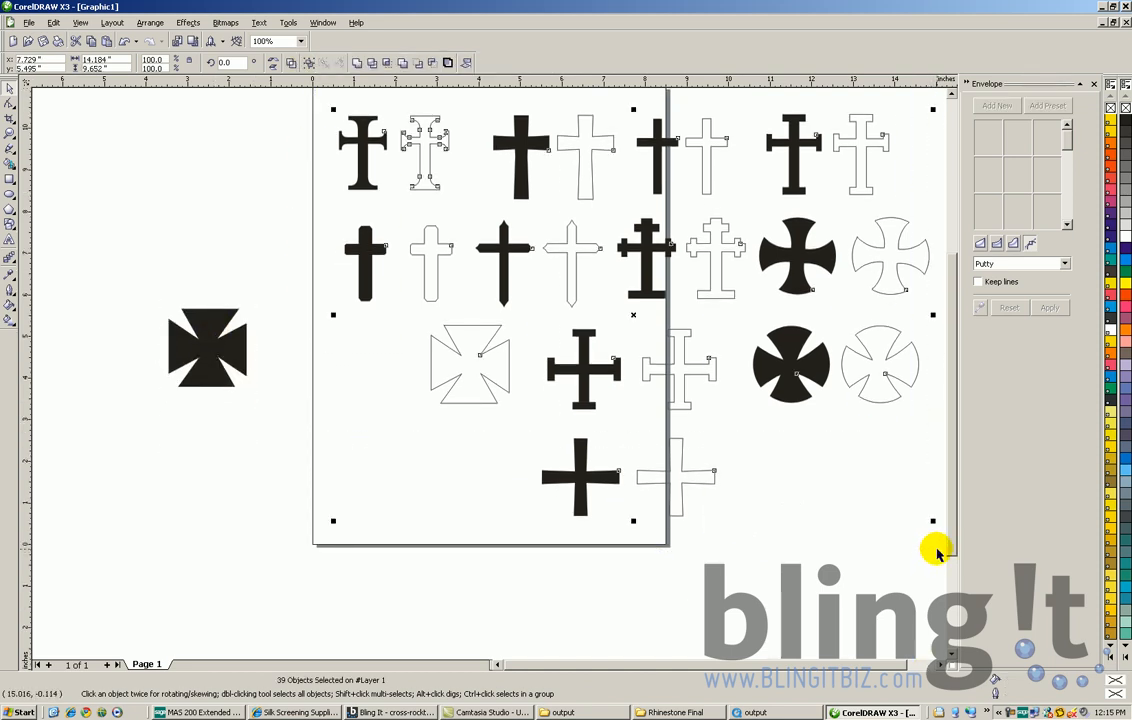
key("Delete")
Move the remaining black cross onto the page and enlarge it to 9 in wide and 9 in high
scroll(488, 374, "up", 2)
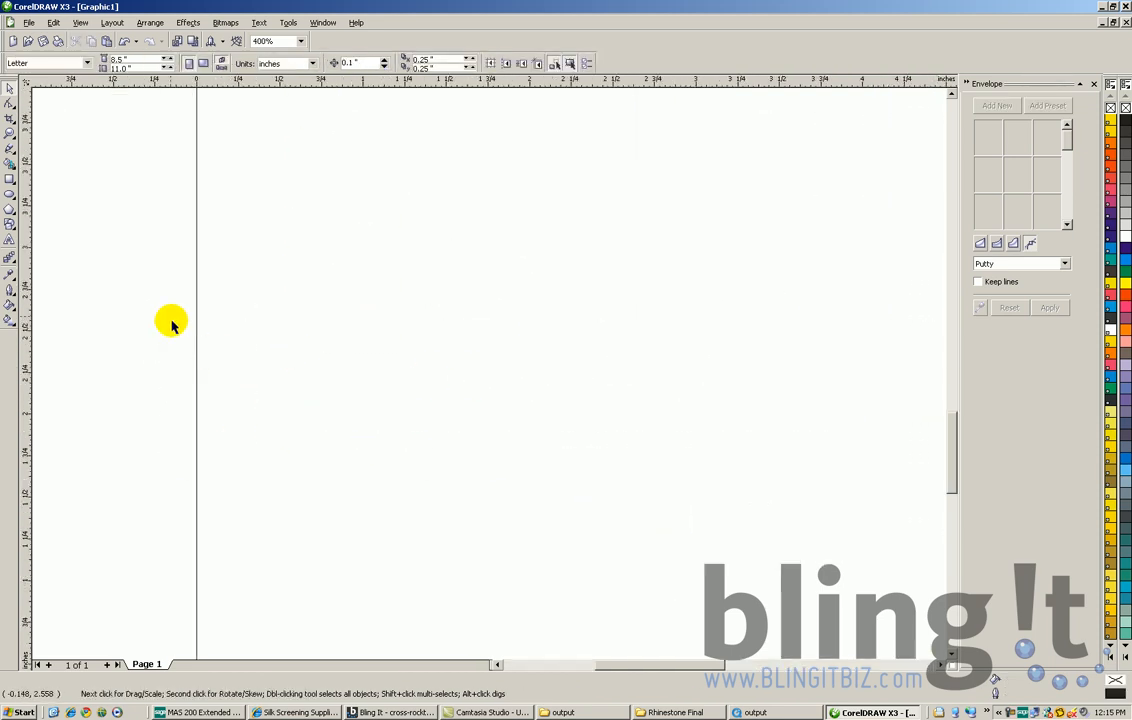
scroll(192, 315, "down", 2)
left_click_drag(390, 290, 690, 263)
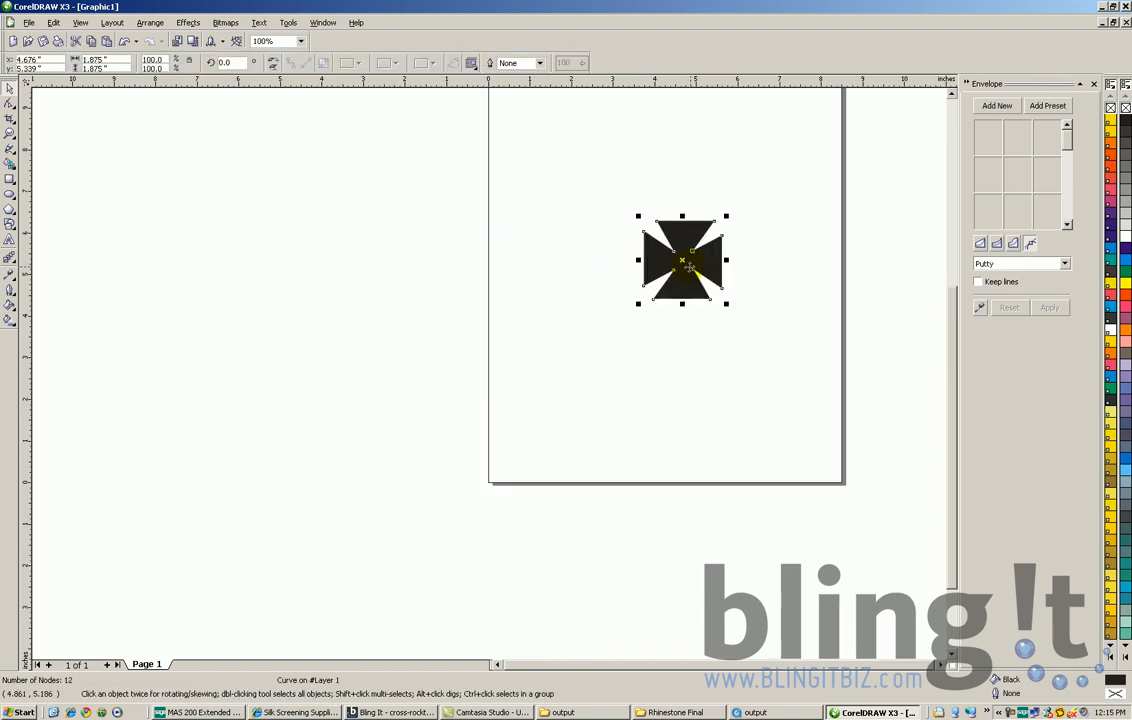
left_click_drag(634, 211, 488, 110)
left_click_drag(728, 351, 799, 423)
left_click_drag(104, 58, 82, 72)
type("9")
key("Return")
left_click_drag(745, 306, 755, 325)
scroll(948, 371, "up", 2)
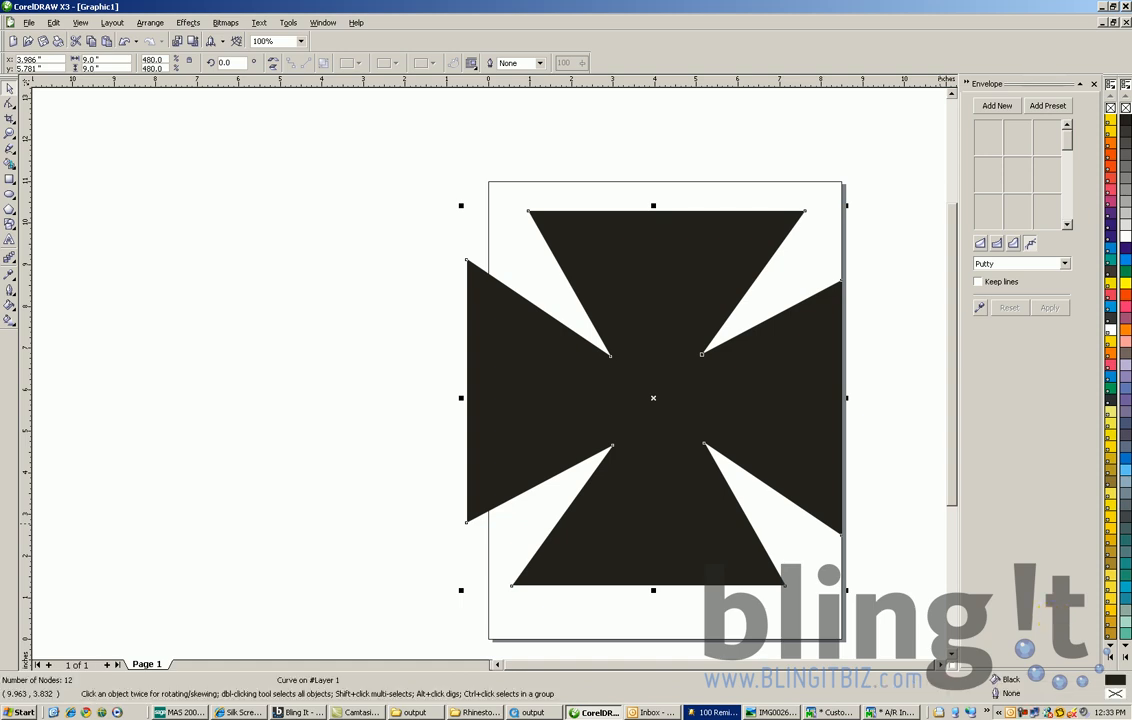
Switch to Bling It and replace the existing cross with the copied one, pasted just inside the page's upper-left corner
left_click(297, 712)
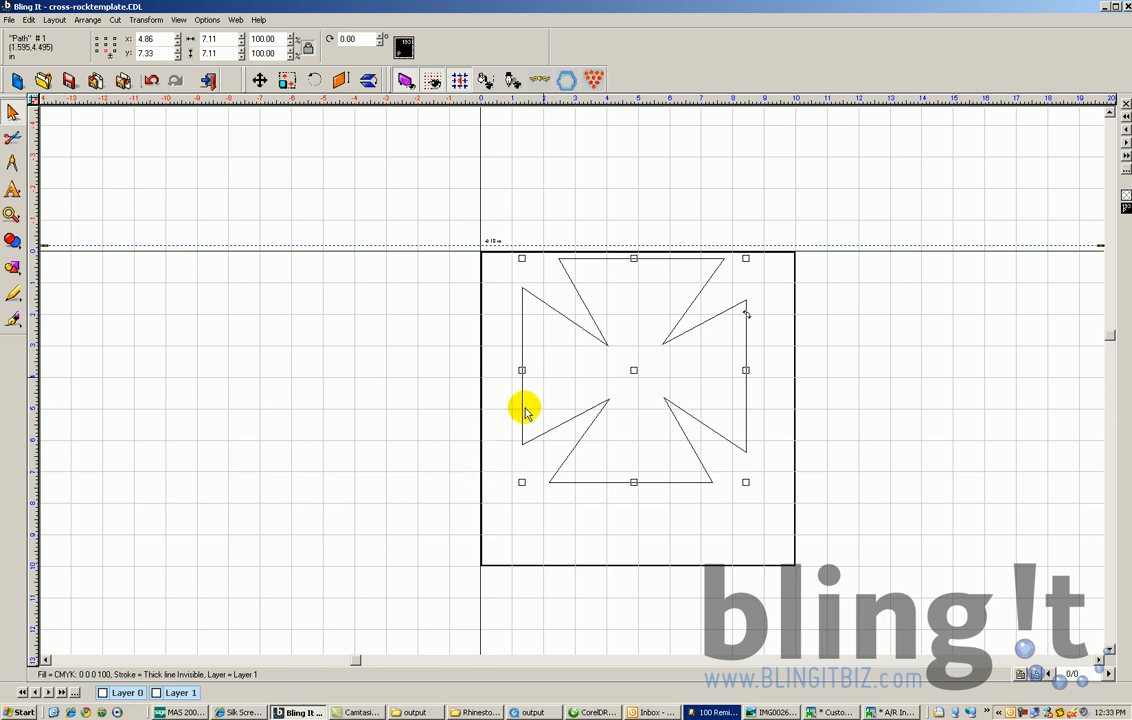
left_click(538, 318)
key("Delete")
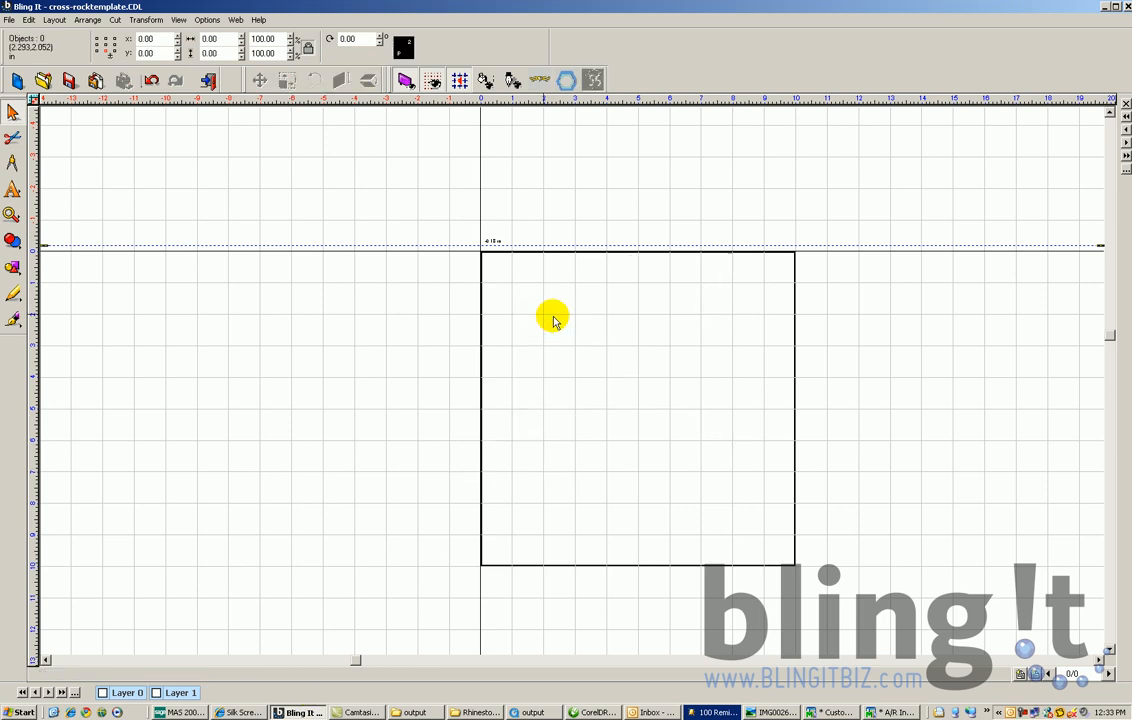
left_click(29, 19)
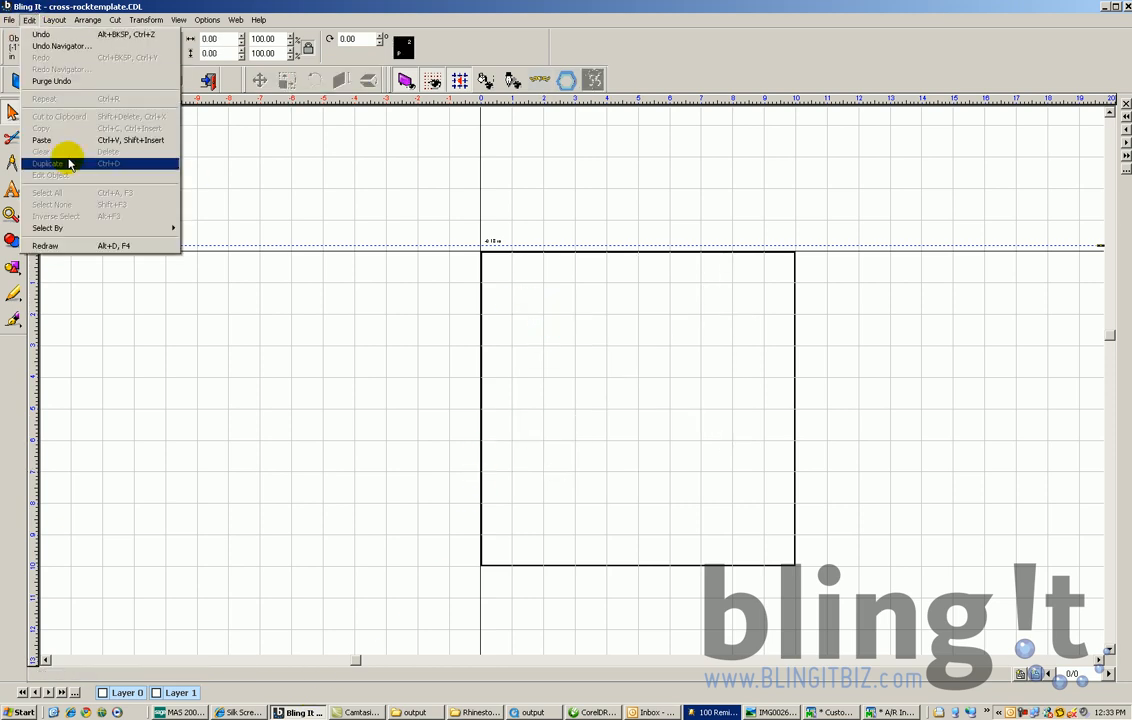
left_click(66, 141)
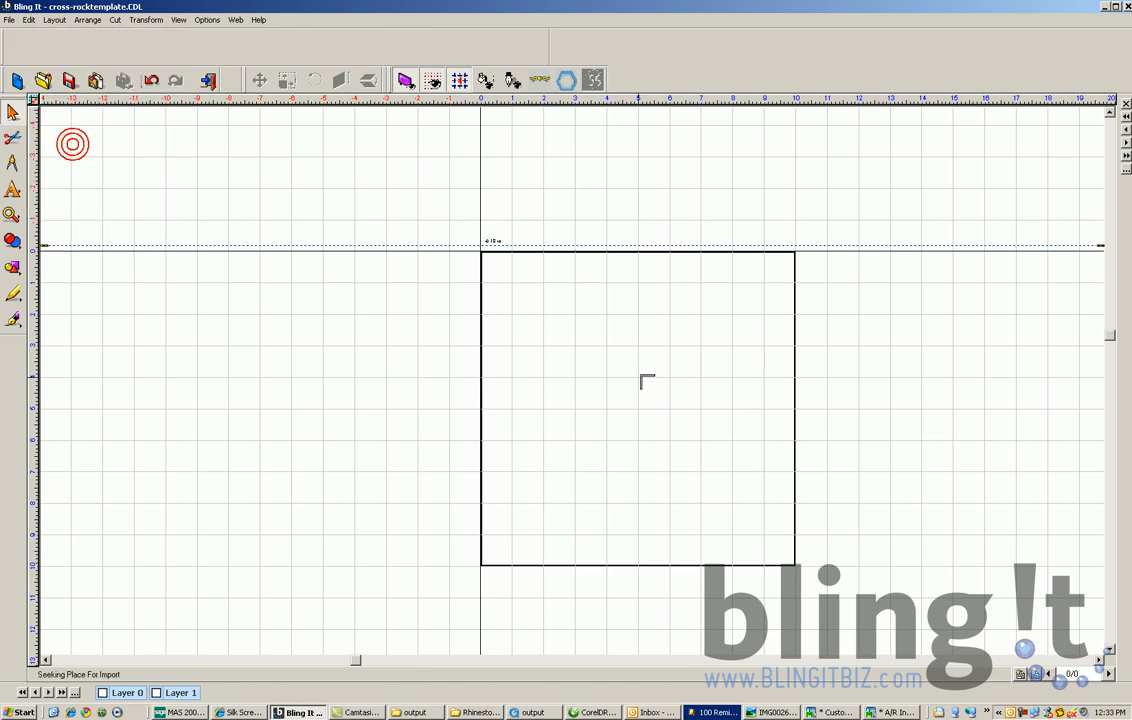
left_click(495, 269)
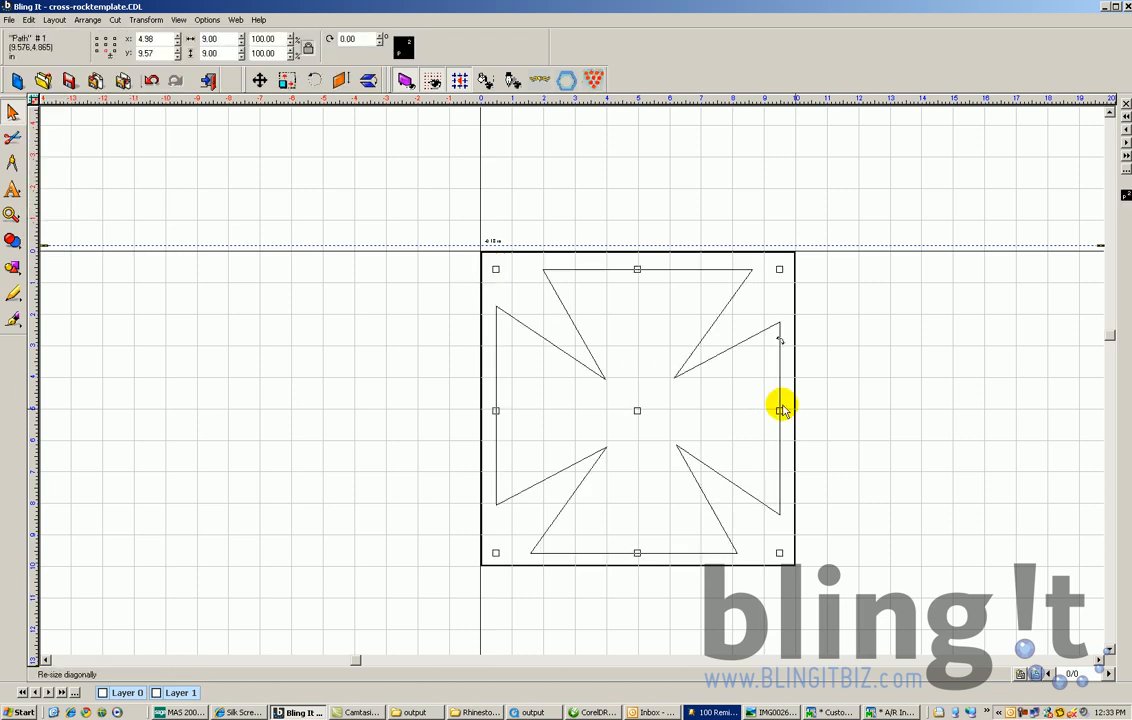